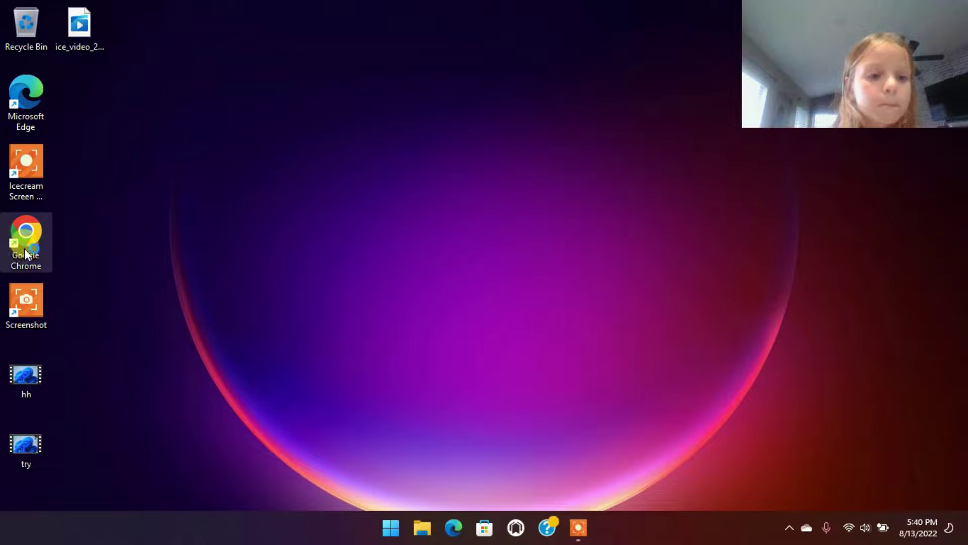
# Launch Chrome and search Google for 'most popular programming languages' via the address-bar suggestion.
pyautogui.doubleClick(24, 248)
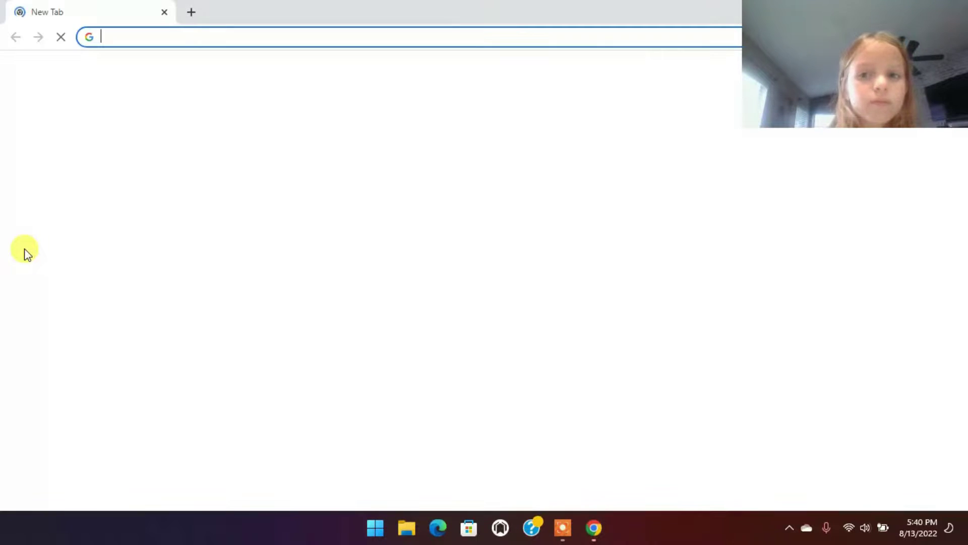
pyautogui.click(240, 38)
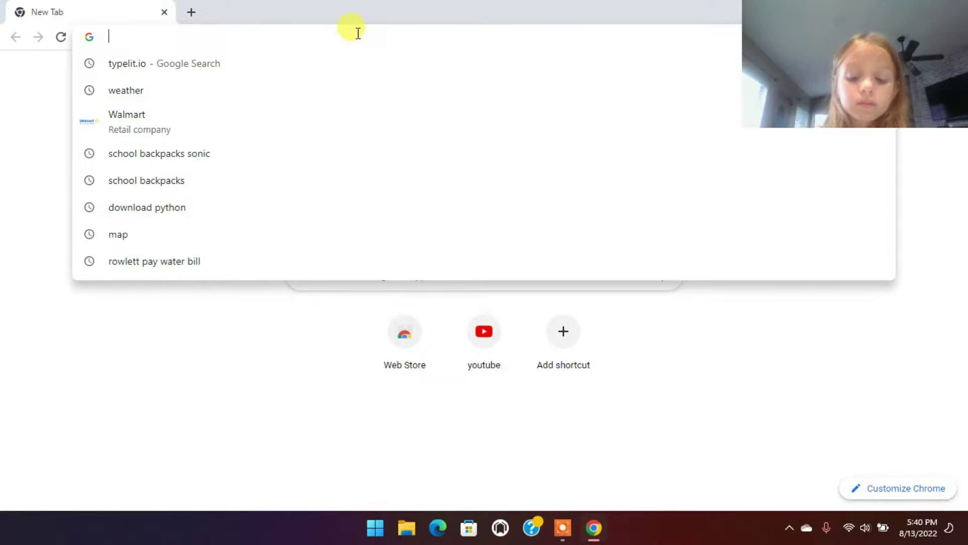
pyautogui.write('m')
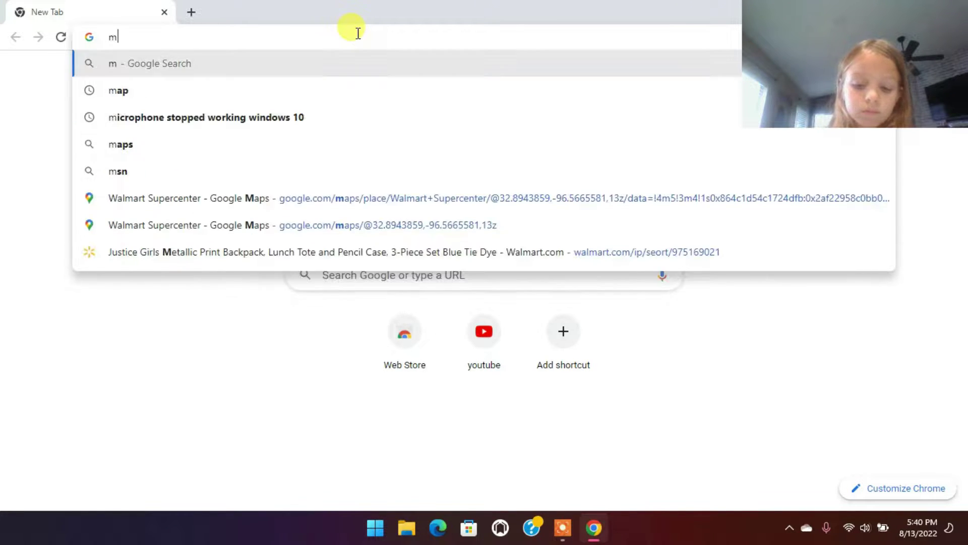
pyautogui.write('ost ')
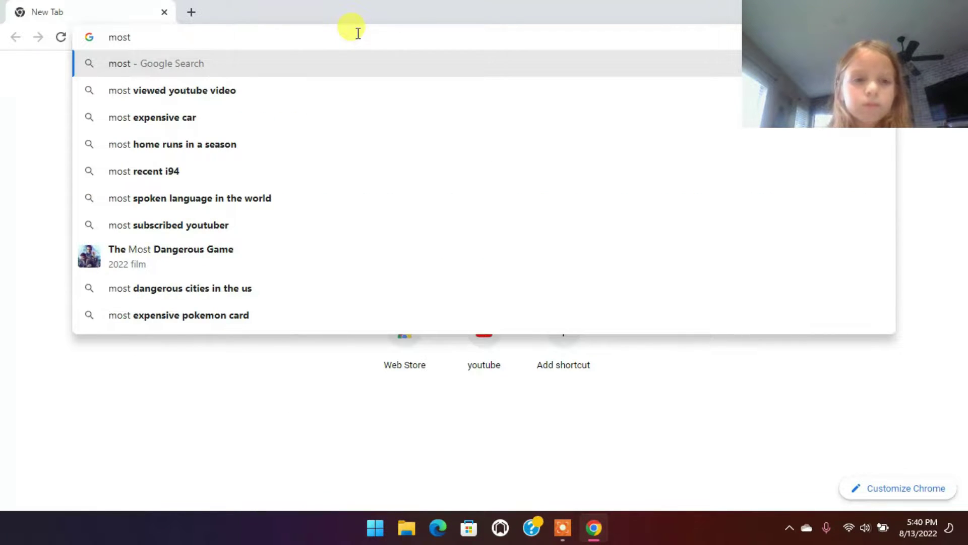
pyautogui.write('p')
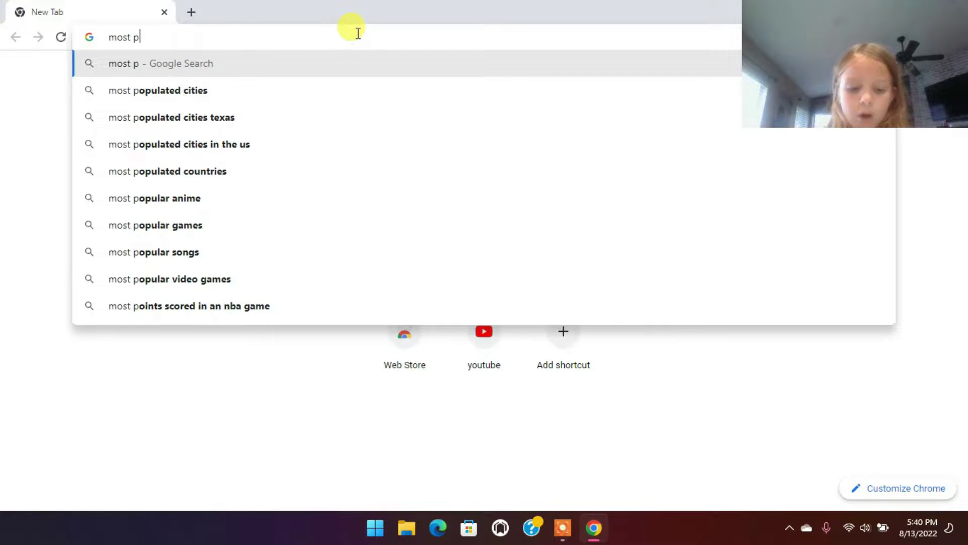
pyautogui.write('up')
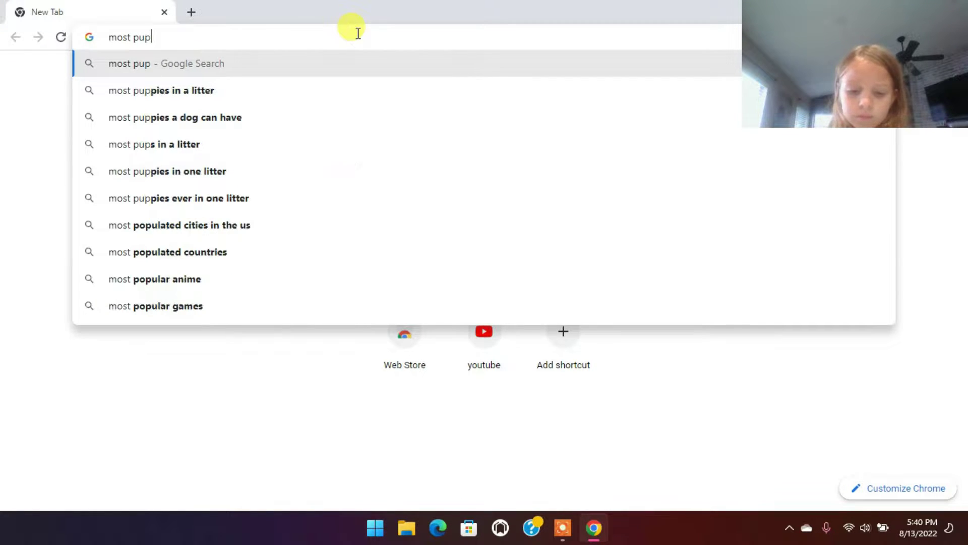
pyautogui.press('BackSpace')
pyautogui.press('BackSpace')
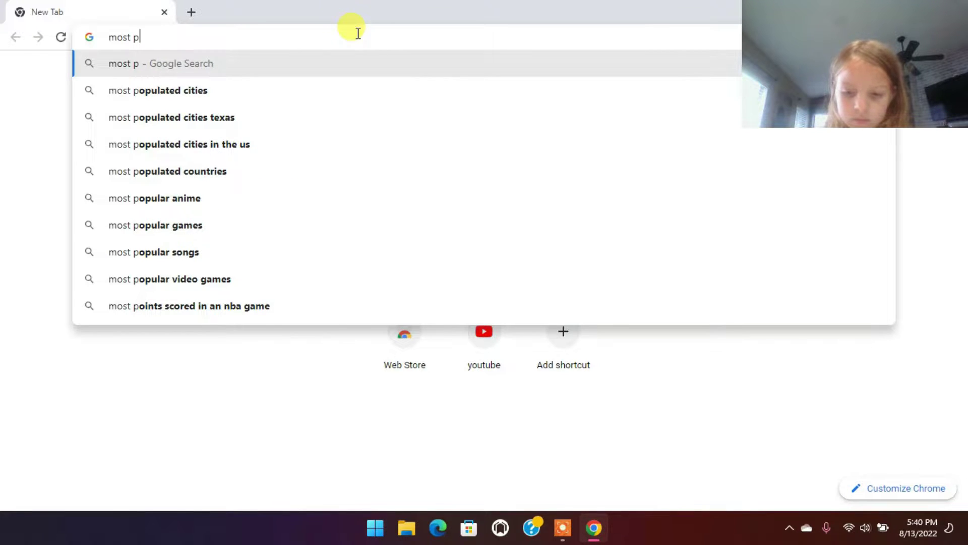
pyautogui.write('op')
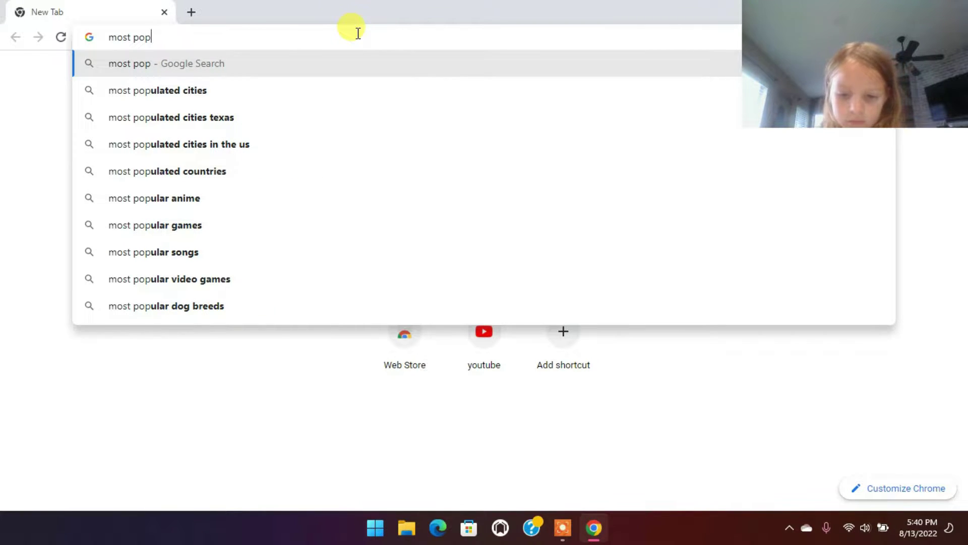
pyautogui.write('ular')
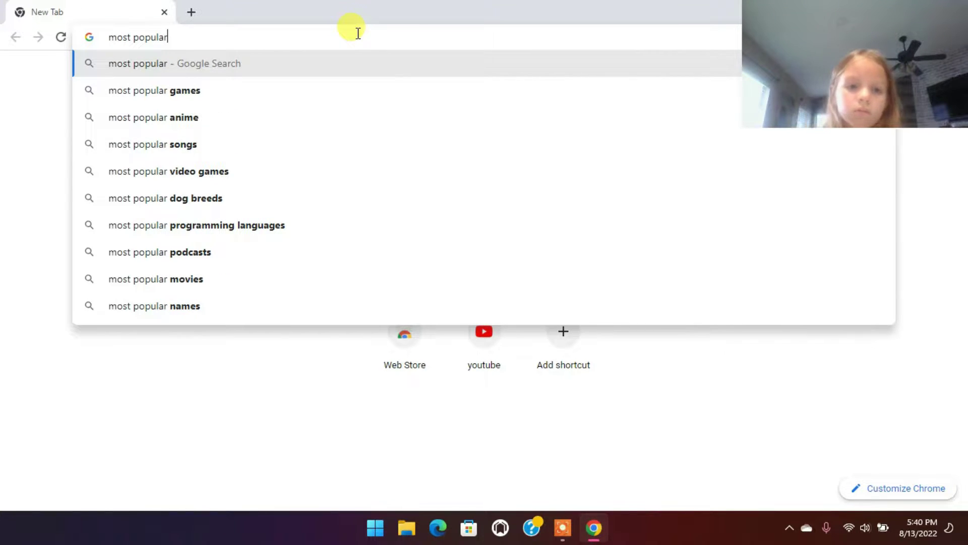
pyautogui.click(246, 227)
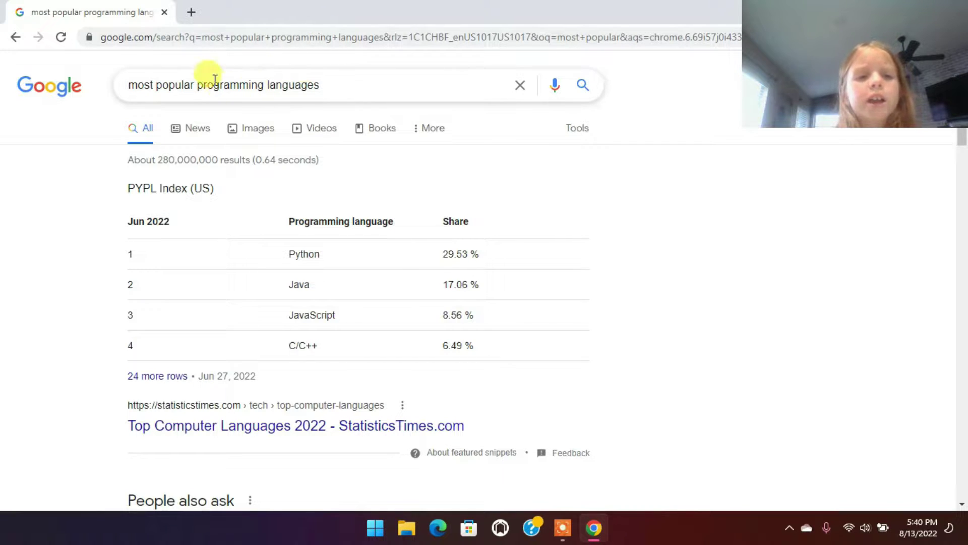
# Clear the address bar after viewing the PYPL ranking with Python first.
pyautogui.click(191, 38)
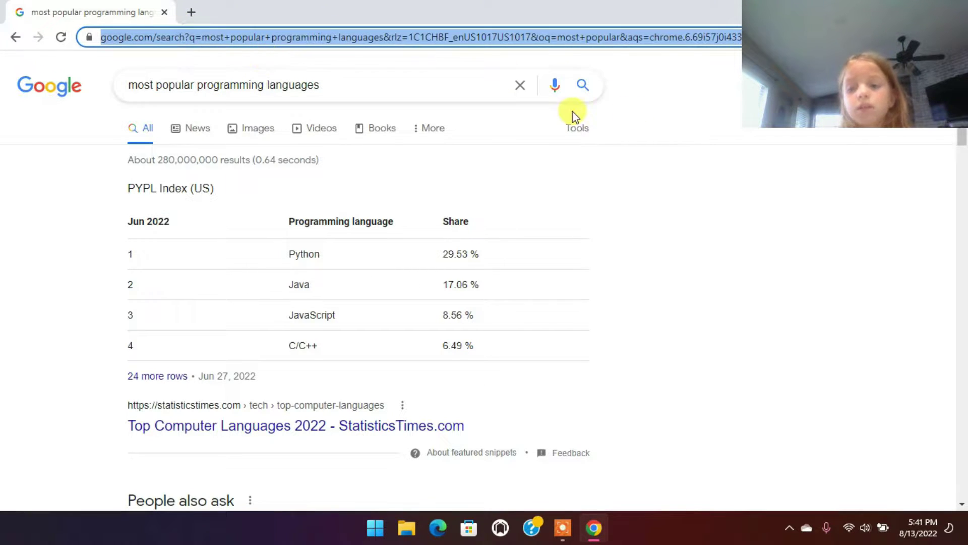
pyautogui.press('BackSpace')
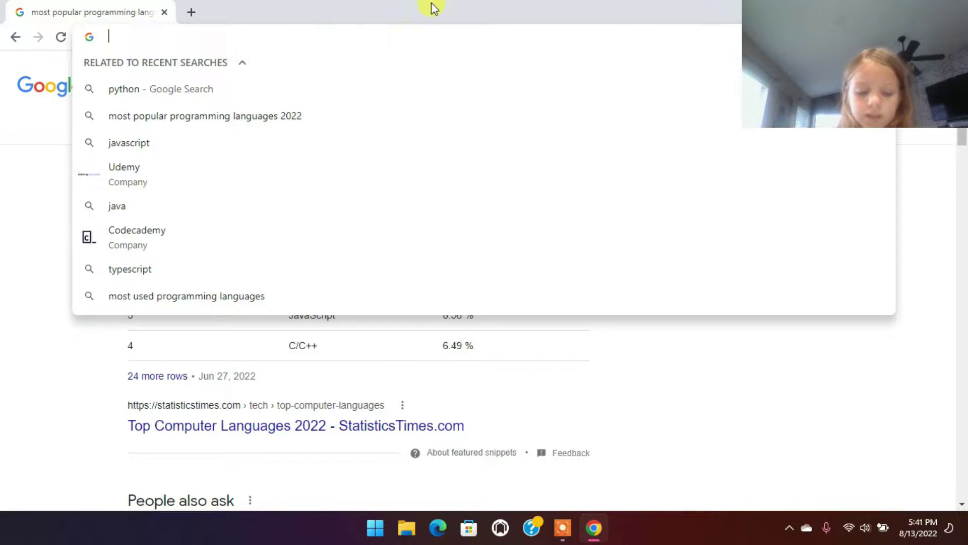
pyautogui.write('mos')
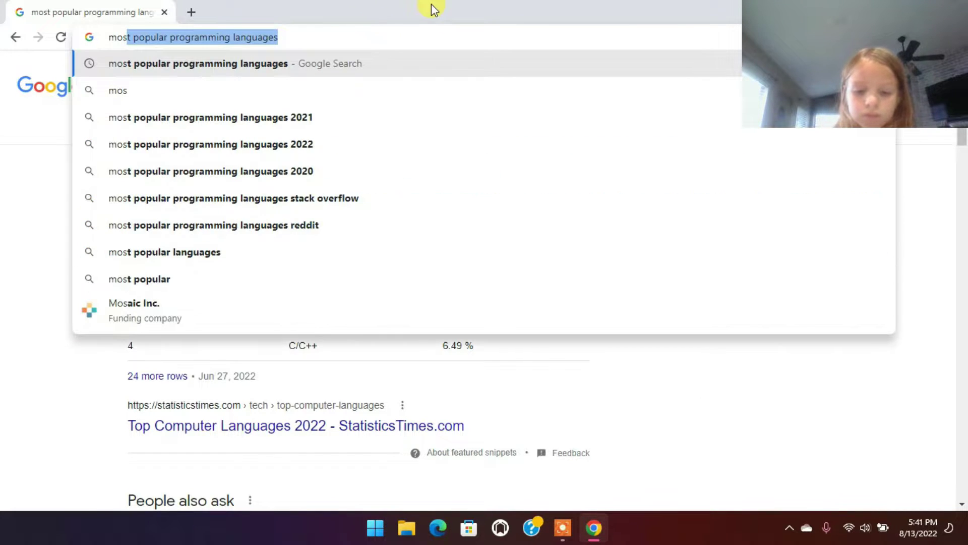
pyautogui.write('t')
# Search Google for 'games written on python', correcting typos in the query.
pyautogui.press('BackSpace')
pyautogui.press('BackSpace')
pyautogui.press('BackSpace')
pyautogui.press('BackSpace')
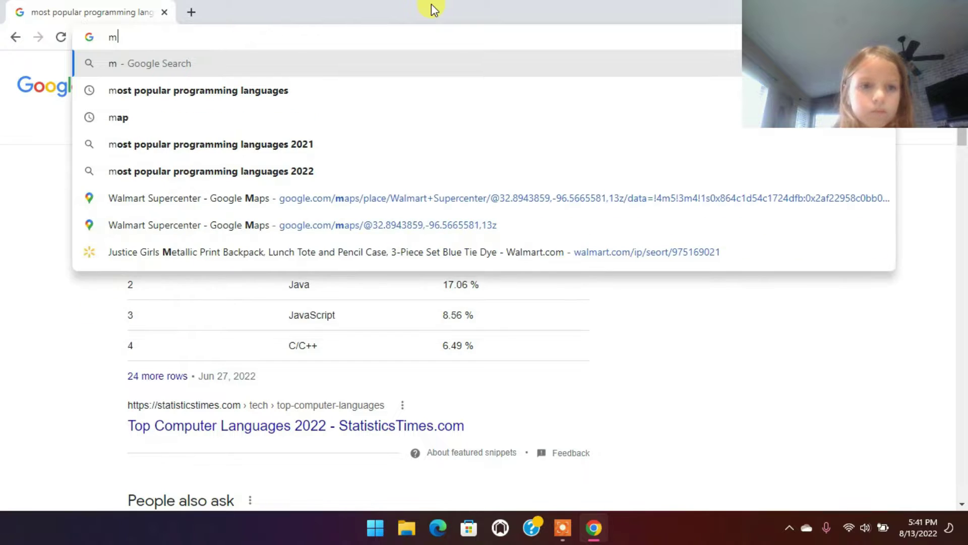
pyautogui.press('BackSpace')
pyautogui.write('gam')
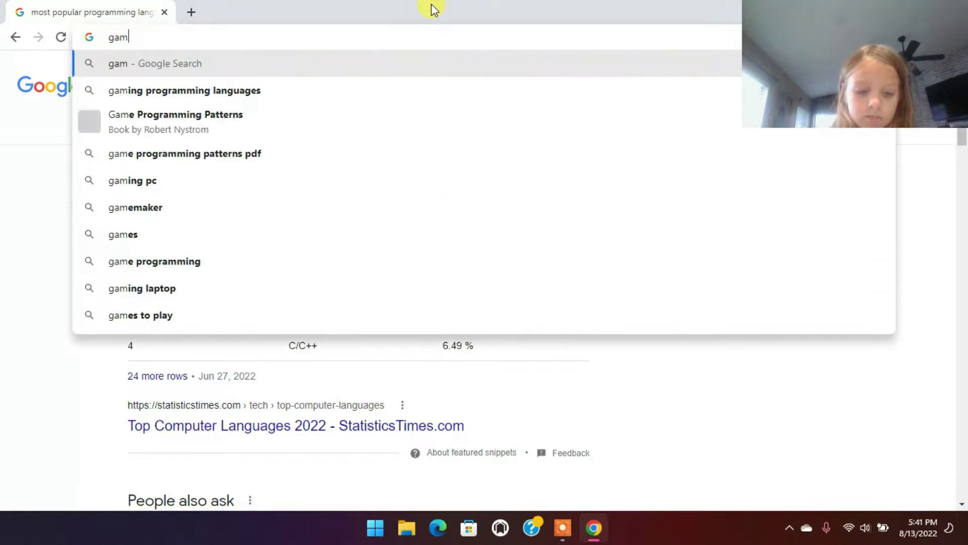
pyautogui.write('es')
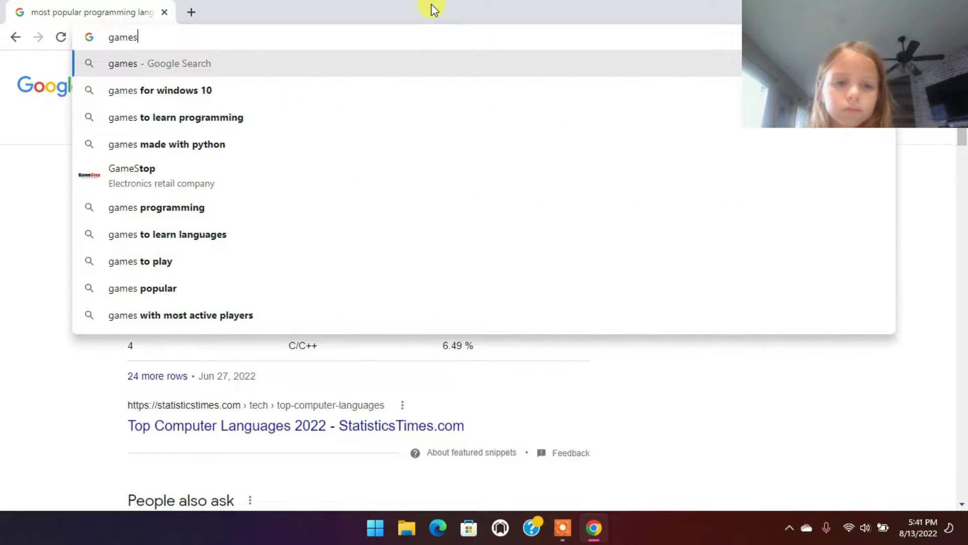
pyautogui.write(' w')
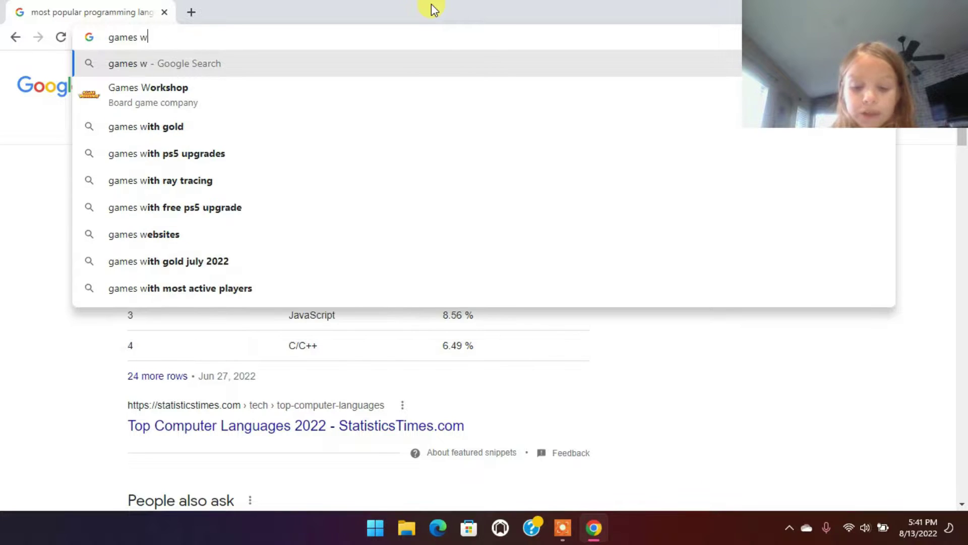
pyautogui.write('ri')
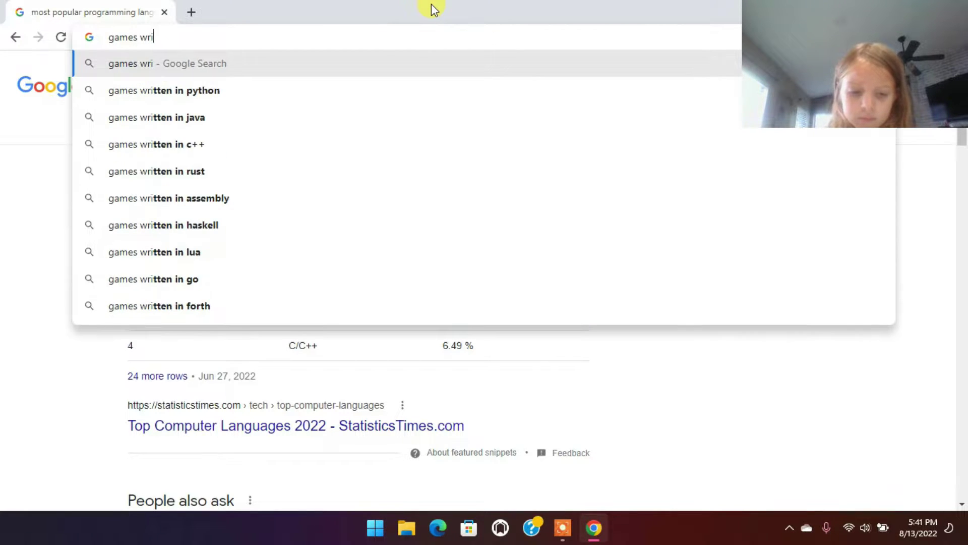
pyautogui.write('tte')
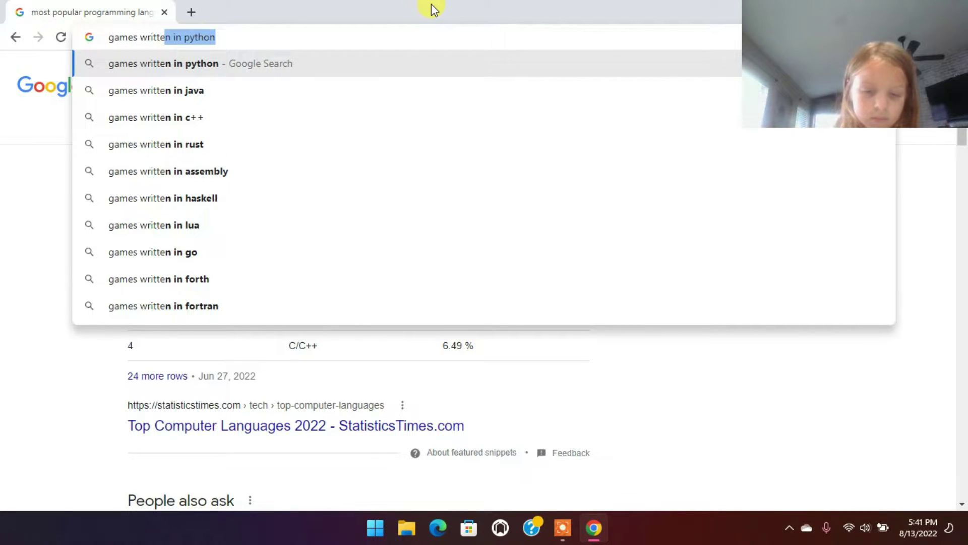
pyautogui.write('n i')
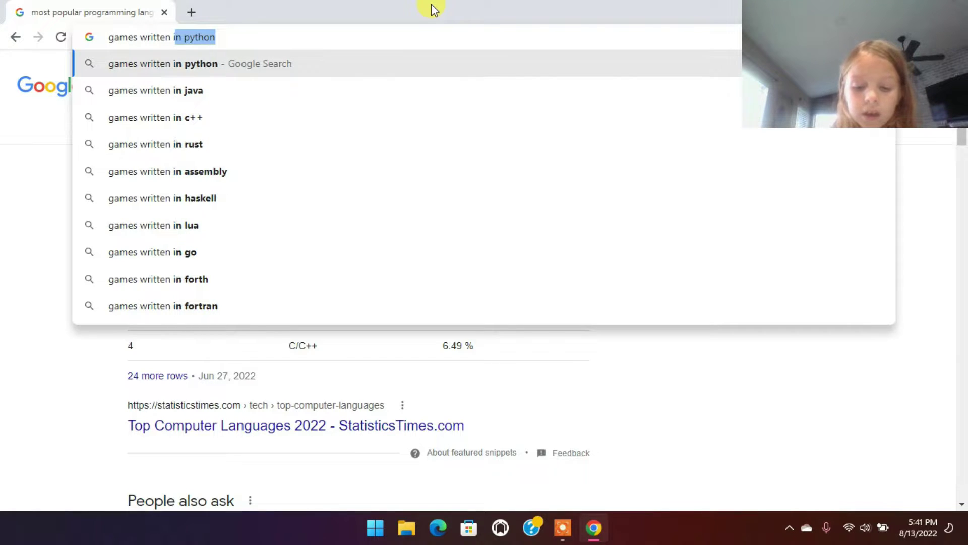
pyautogui.write('n py')
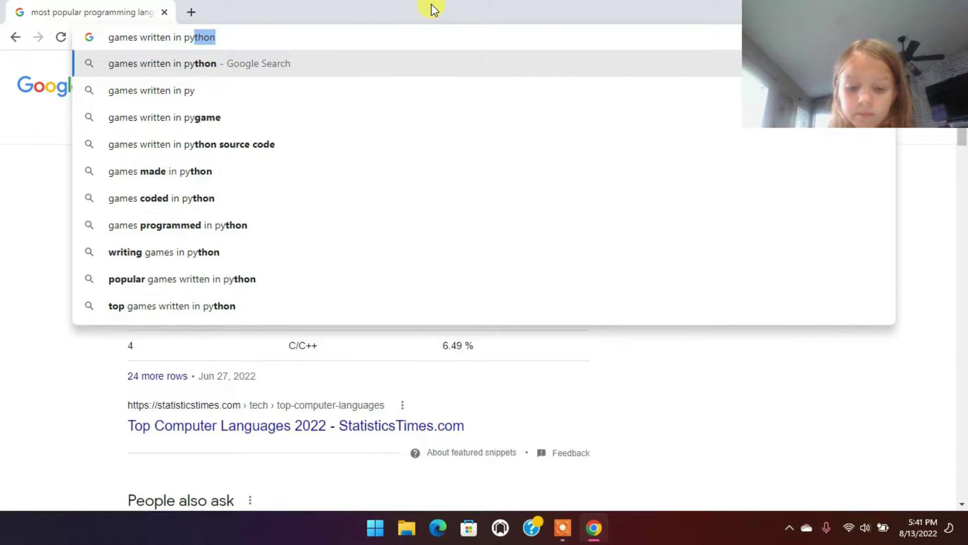
pyautogui.write('thon')
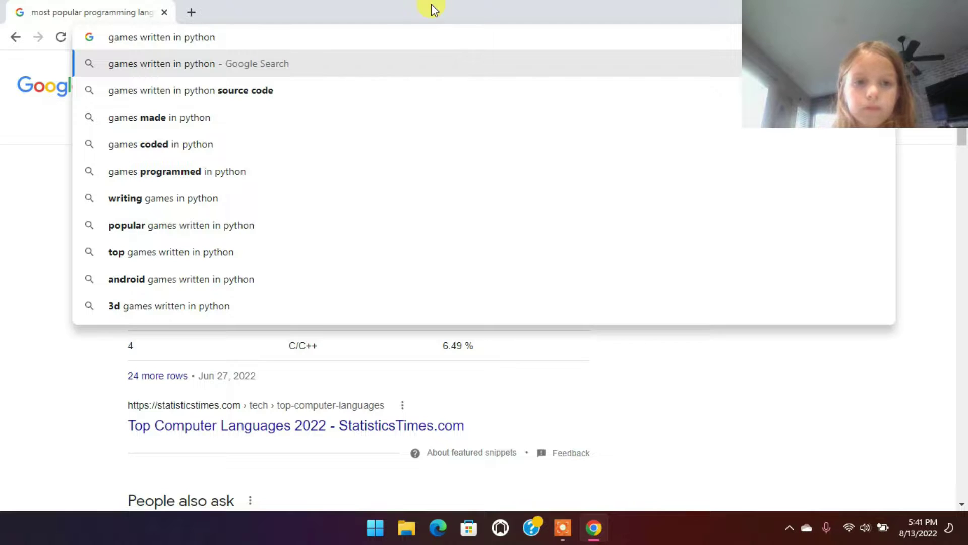
pyautogui.press('BackSpace')
pyautogui.press('BackSpace')
pyautogui.press('BackSpace')
pyautogui.press('BackSpace')
pyautogui.press('BackSpace')
pyautogui.press('BackSpace')
pyautogui.press('BackSpace')
pyautogui.press('BackSpace')
pyautogui.press('BackSpace')
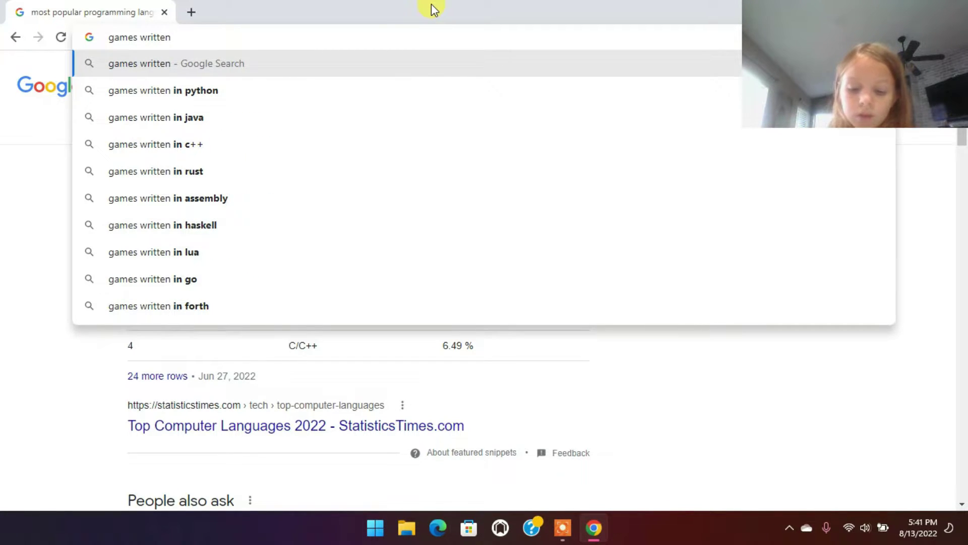
pyautogui.write(' on p')
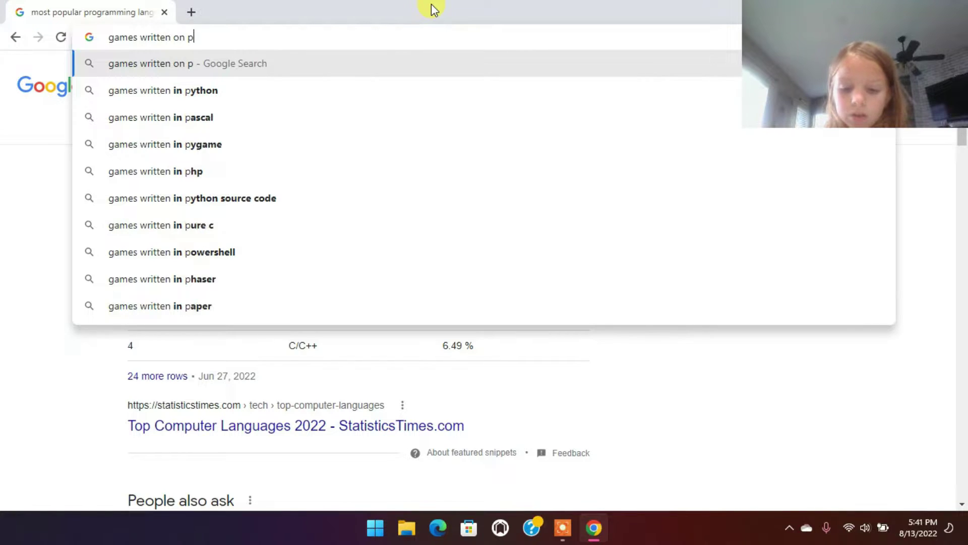
pyautogui.write('yth')
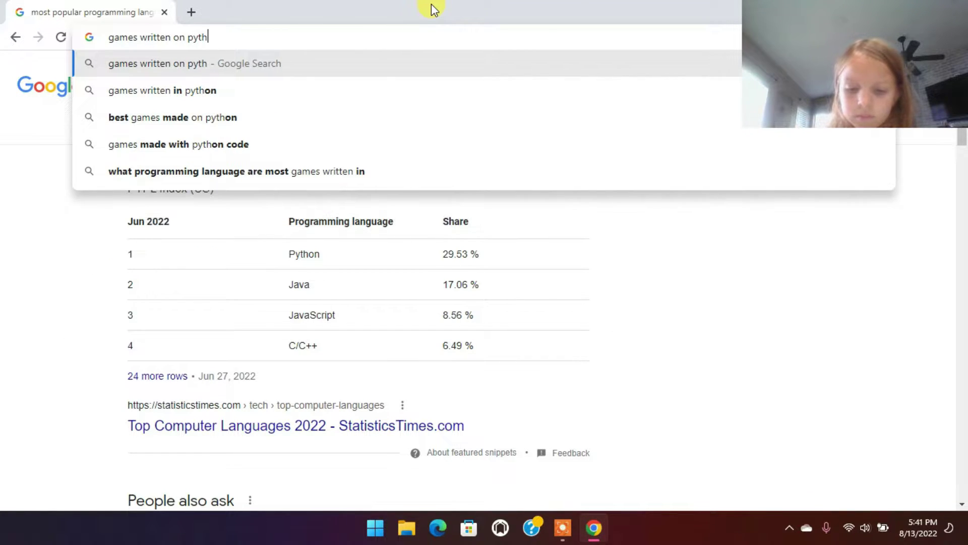
pyautogui.write('on')
pyautogui.press('Return')
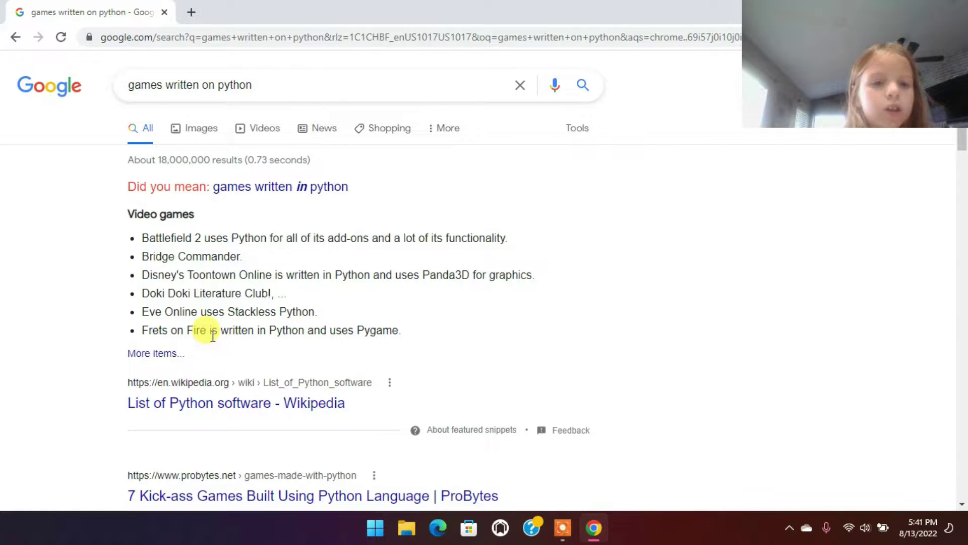
pyautogui.moveTo(212, 336); pyautogui.dragTo(99, 313)
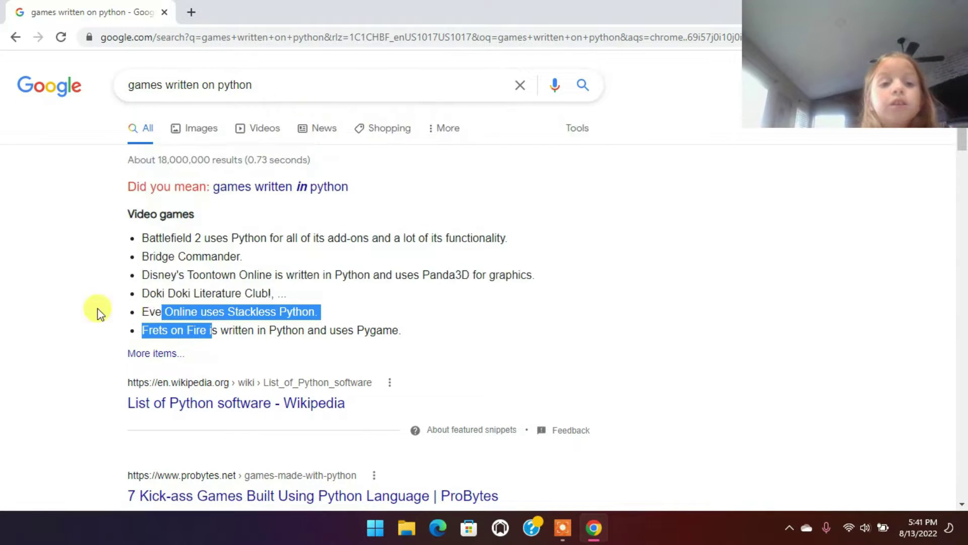
pyautogui.moveTo(96, 313)
pyautogui.mouseDown()
pyautogui.moveTo(248, 136)
pyautogui.moveTo(255, 79)
pyautogui.moveTo(168, 79)
pyautogui.mouseUp()
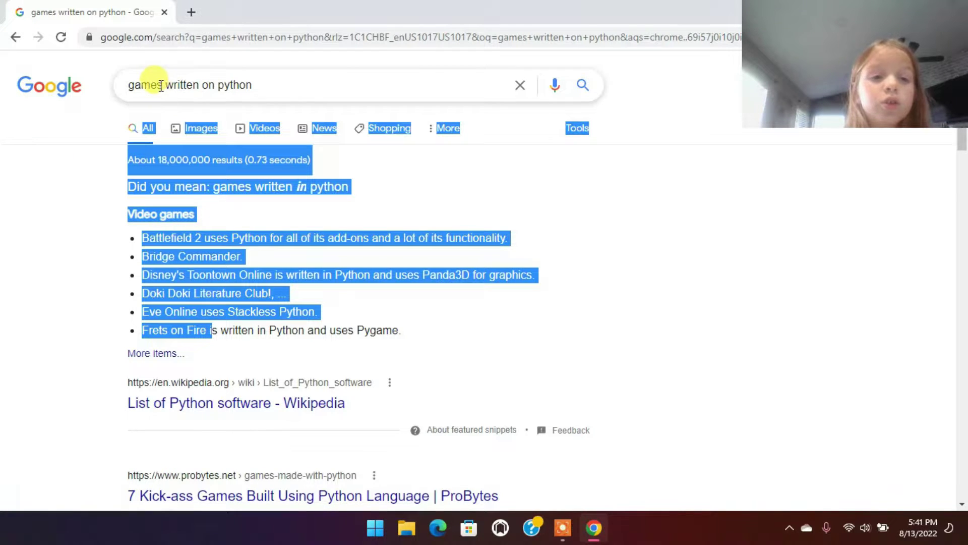
pyautogui.click(155, 83)
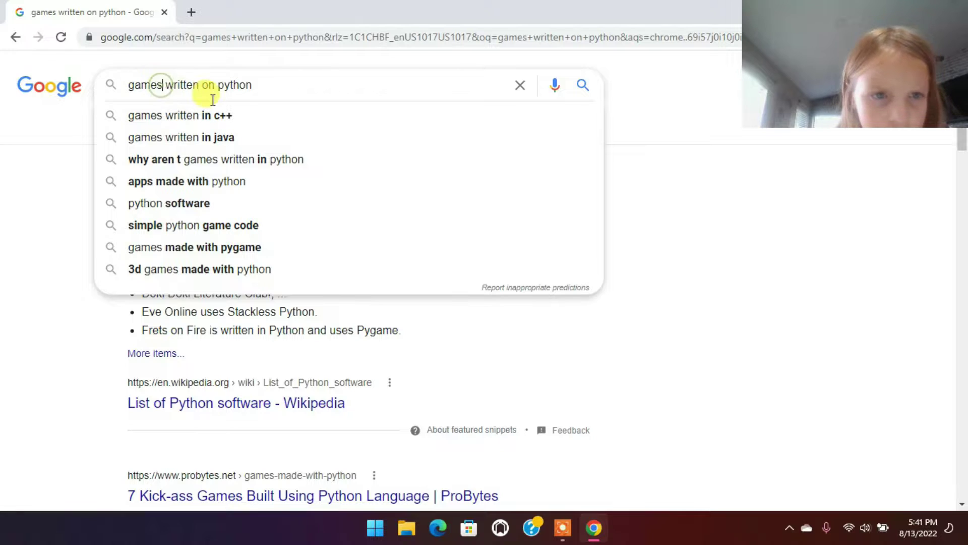
# Search 'apps written on python' instead of games, then close Chrome.
pyautogui.press('BackSpace')
pyautogui.press('BackSpace')
pyautogui.press('BackSpace')
pyautogui.press('BackSpace')
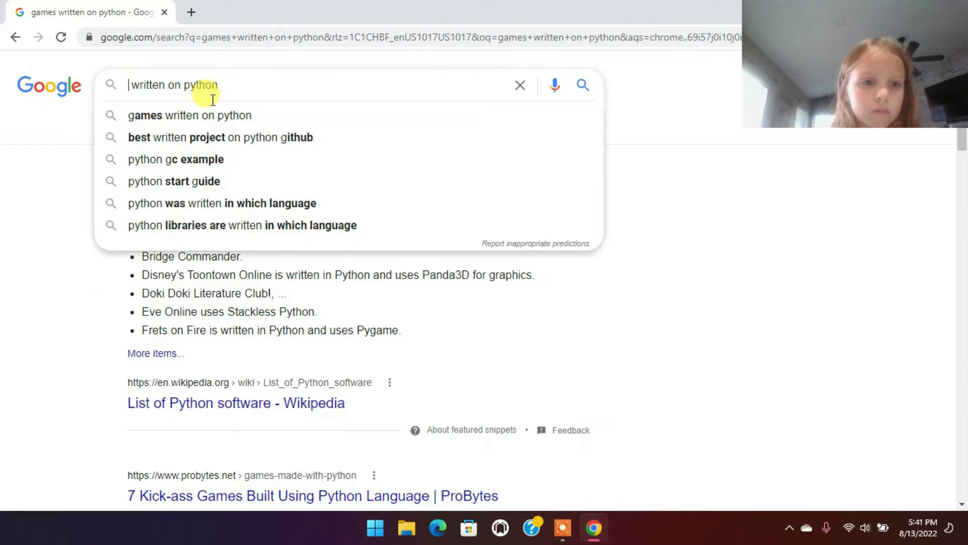
pyautogui.write('app ')
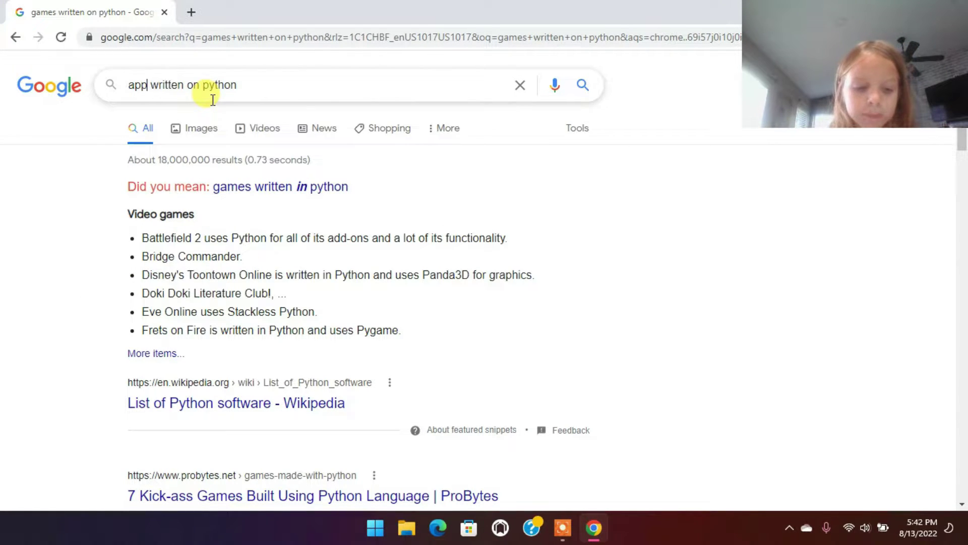
pyautogui.write('s')
pyautogui.press('Return')
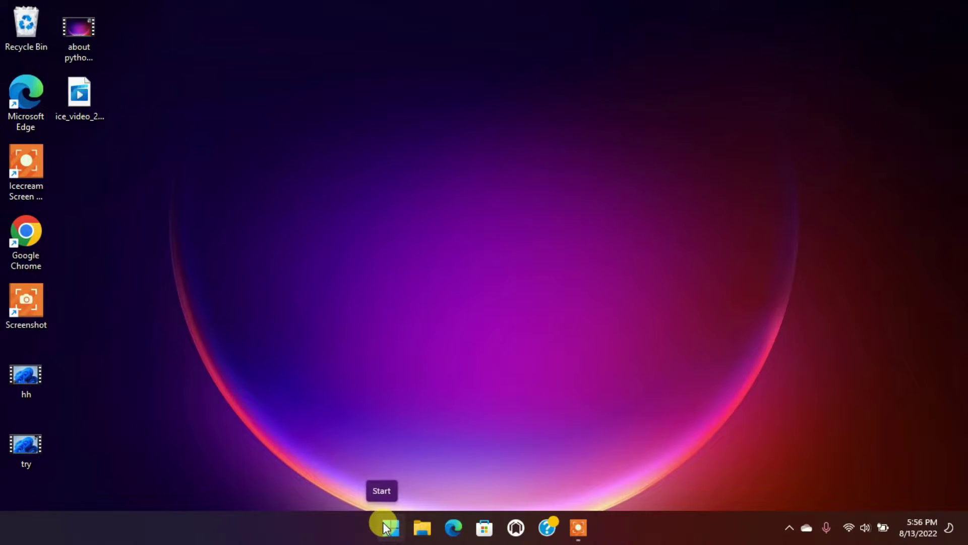
pyautogui.rightClick(387, 528)
# Open Command Prompt by searching 'cmd' in the Start menu.
pyautogui.click(528, 420)
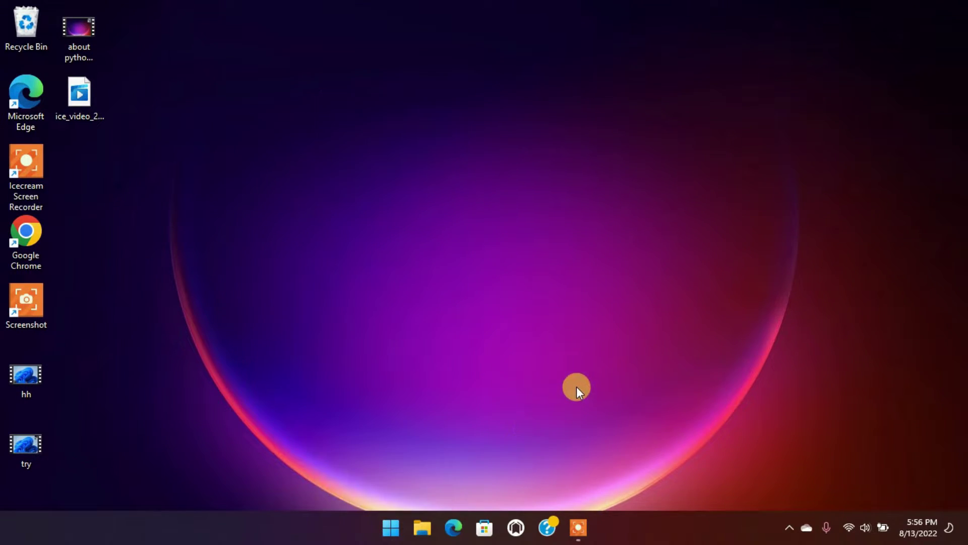
pyautogui.click(391, 527)
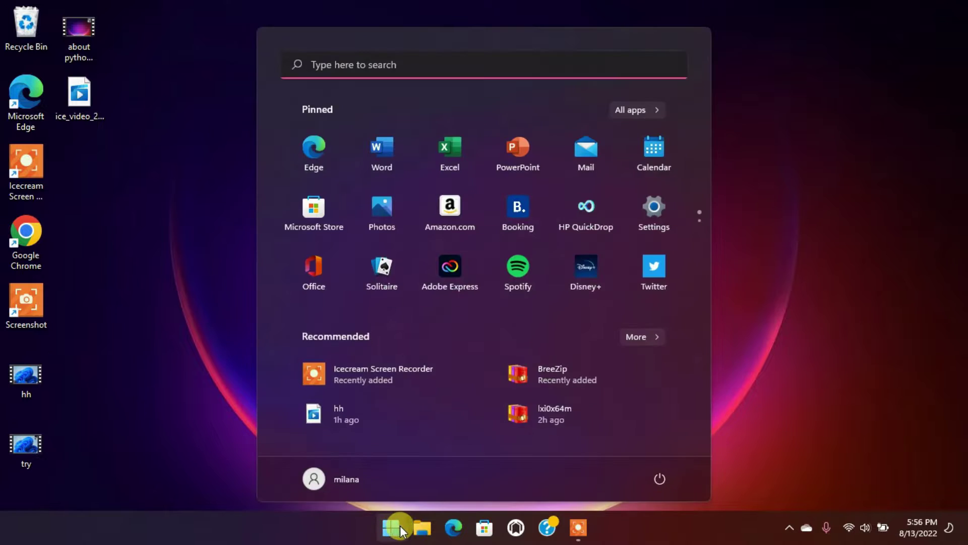
pyautogui.click(443, 66)
pyautogui.write('c')
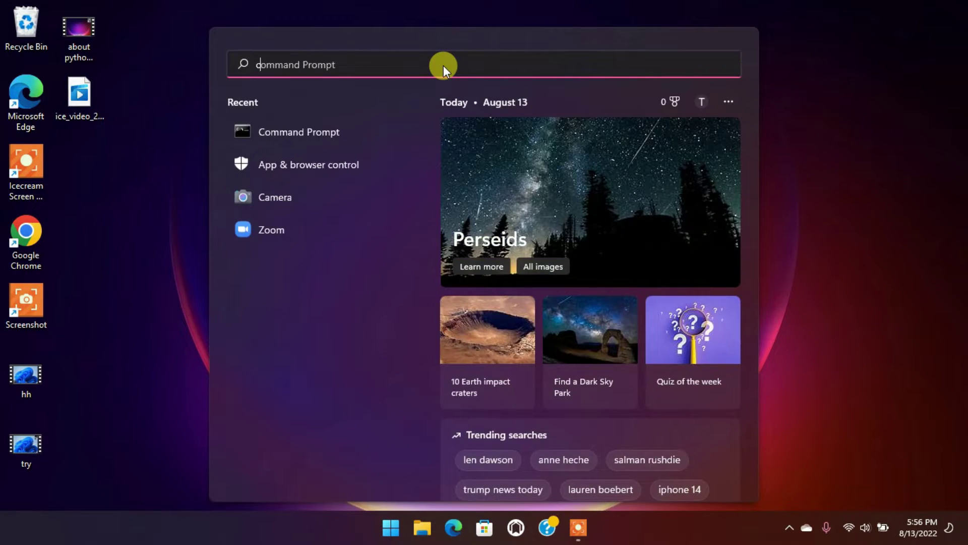
pyautogui.write('md')
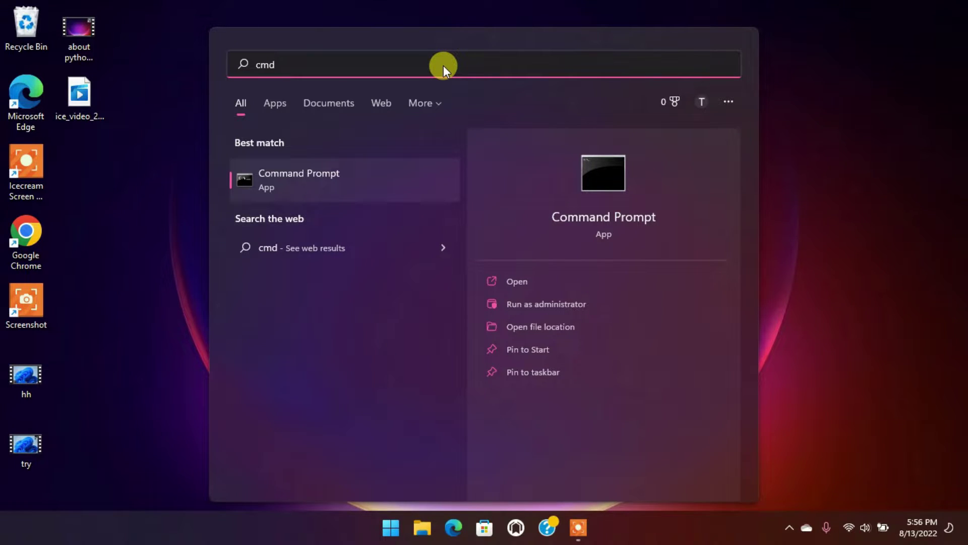
pyautogui.press('Return')
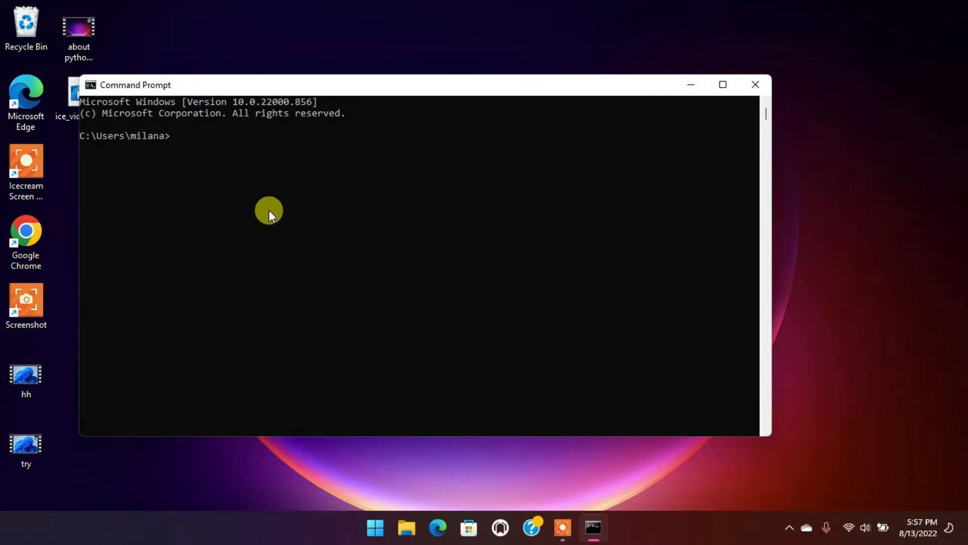
pyautogui.write('pyth')
pyautogui.write('on -')
pyautogui.write('V')
# Run 'python -V', see 'Python was not found', and close Command Prompt.
pyautogui.press('Return')
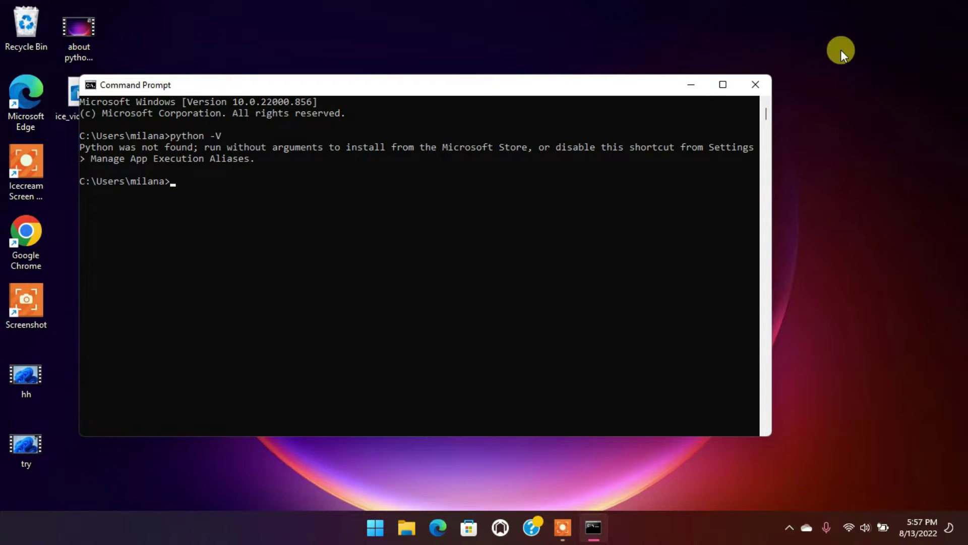
pyautogui.click(756, 83)
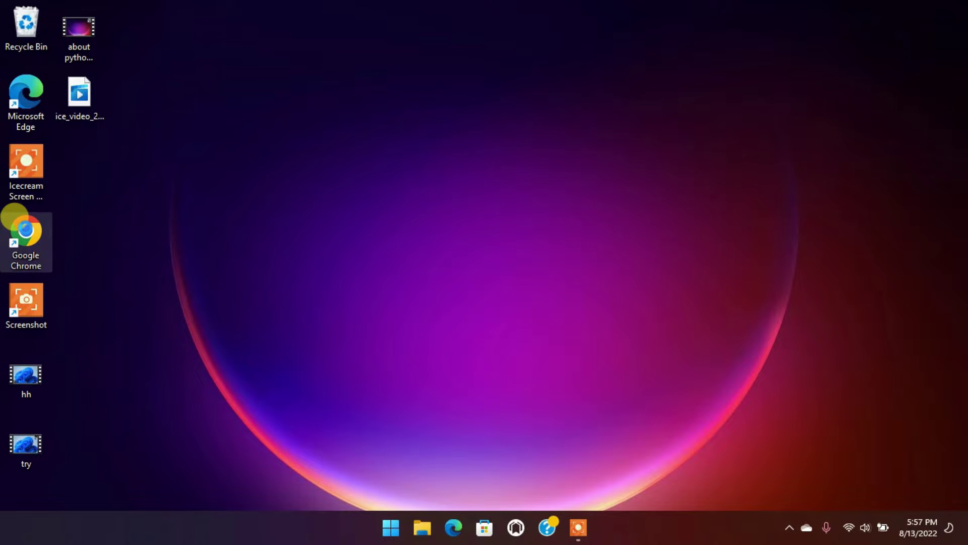
# Relaunch Chrome from the desktop and search Google for 'python download'.
pyautogui.rightClick(29, 233)
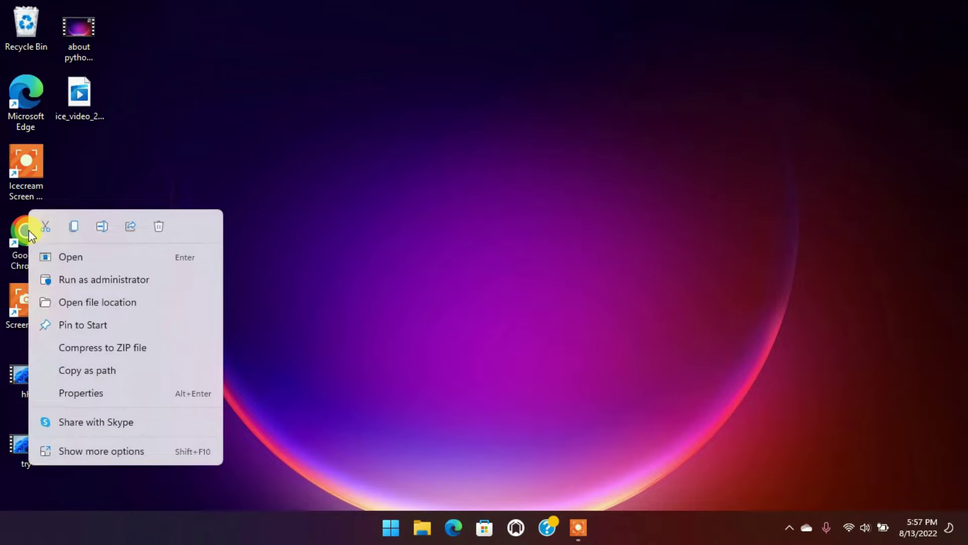
pyautogui.click(238, 110)
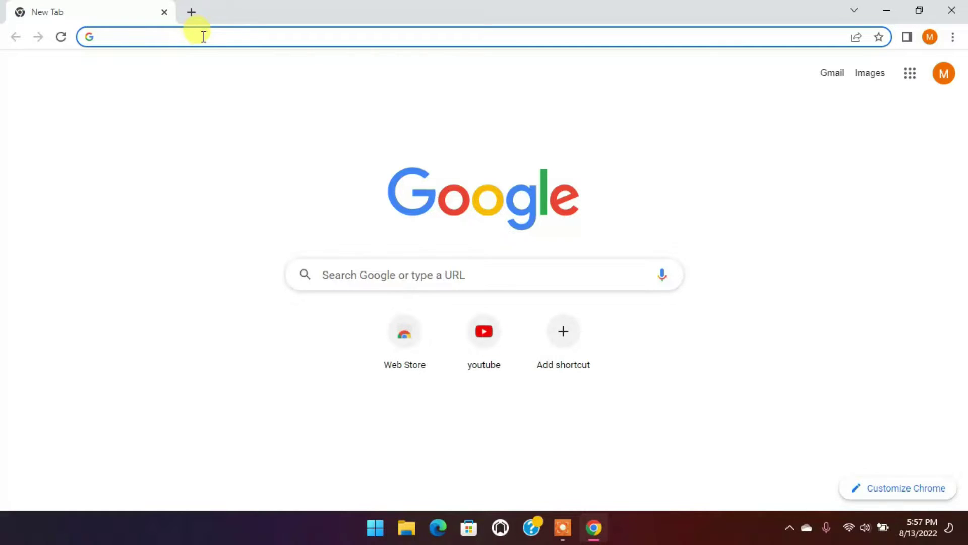
pyautogui.click(202, 36)
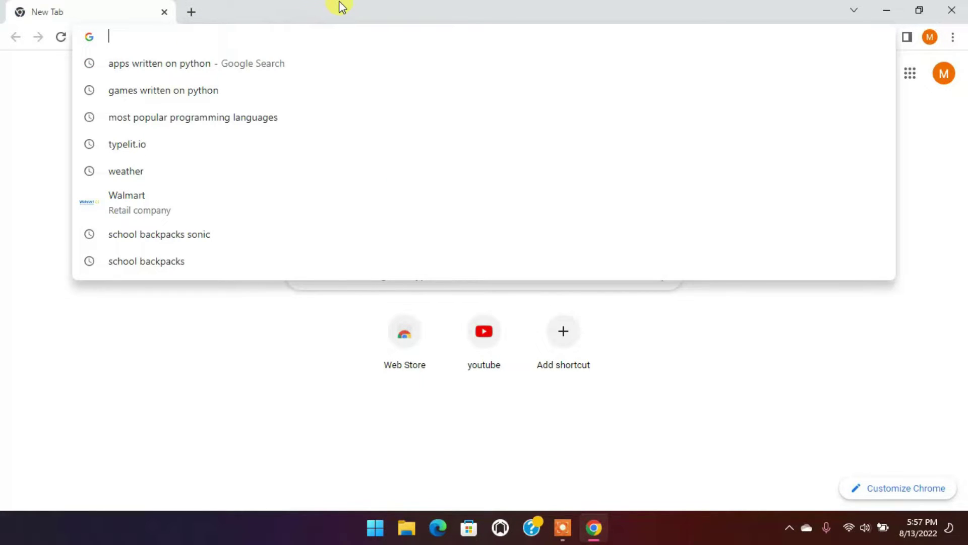
pyautogui.write('pyt')
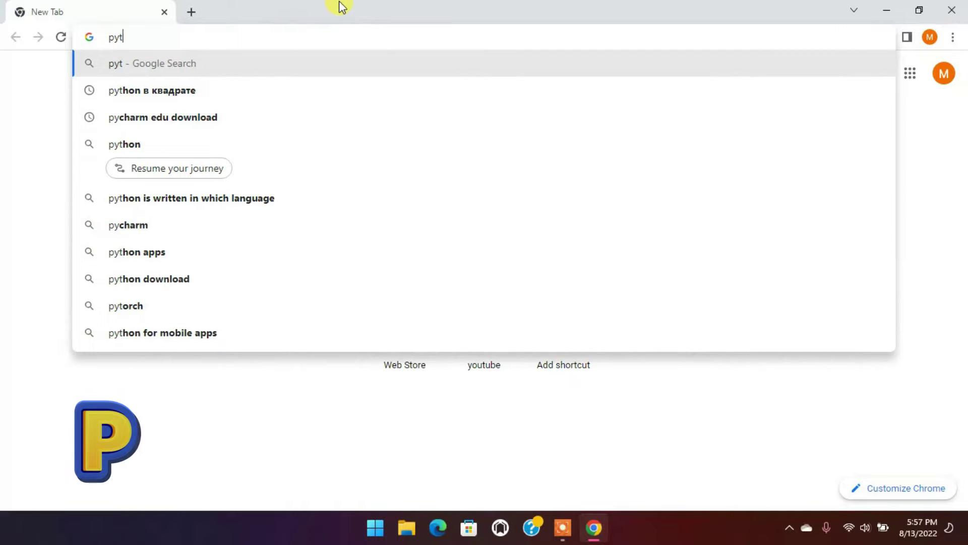
pyautogui.write('hon')
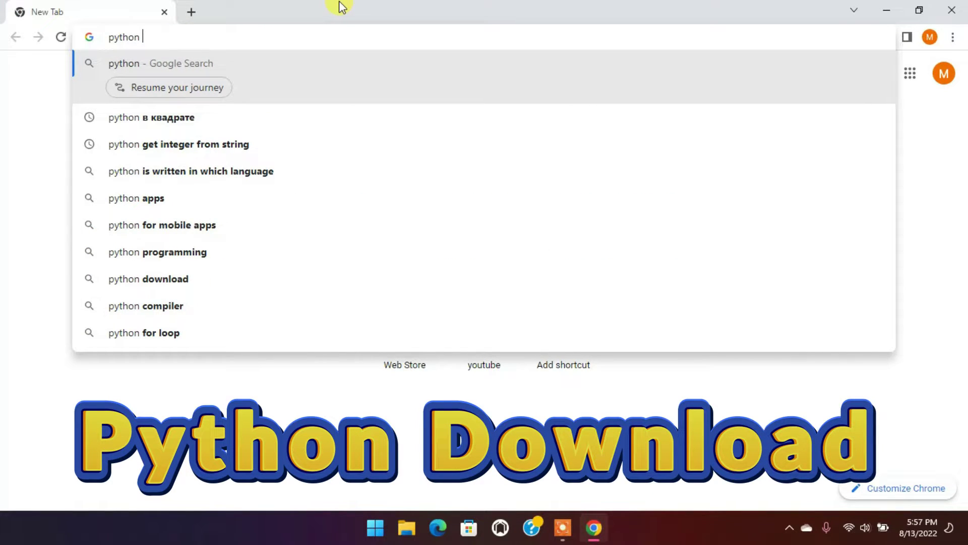
pyautogui.write(' doanlosd')
pyautogui.press('BackSpace')
pyautogui.press('BackSpace')
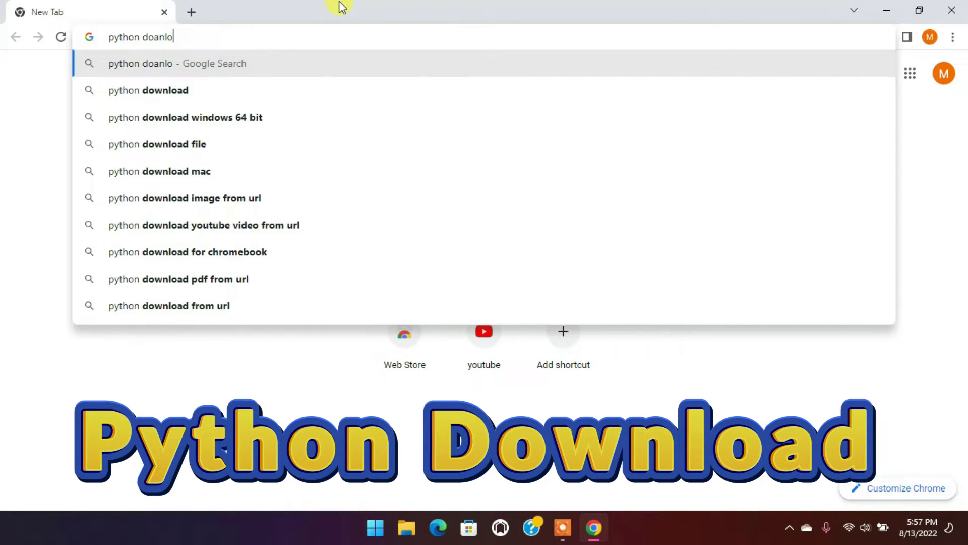
pyautogui.write('ad')
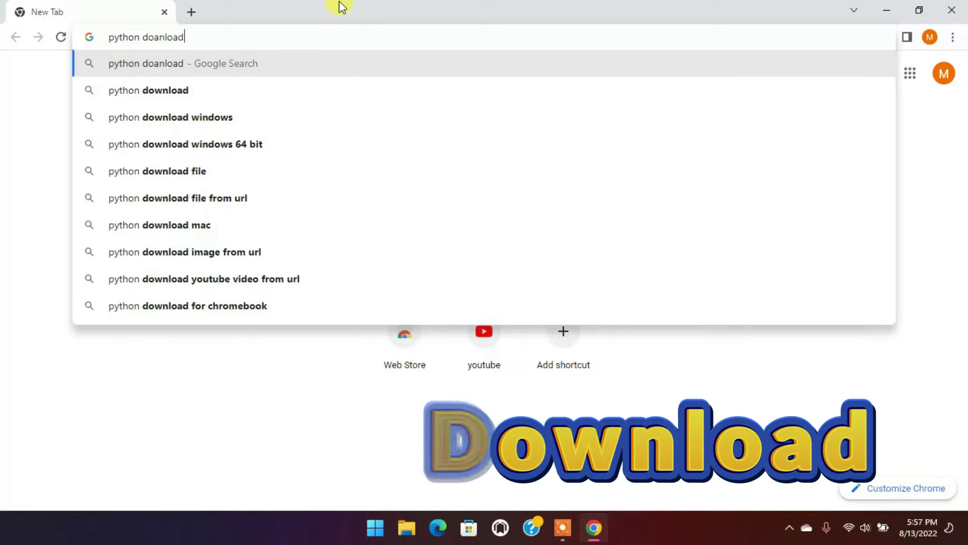
pyautogui.press('Return')
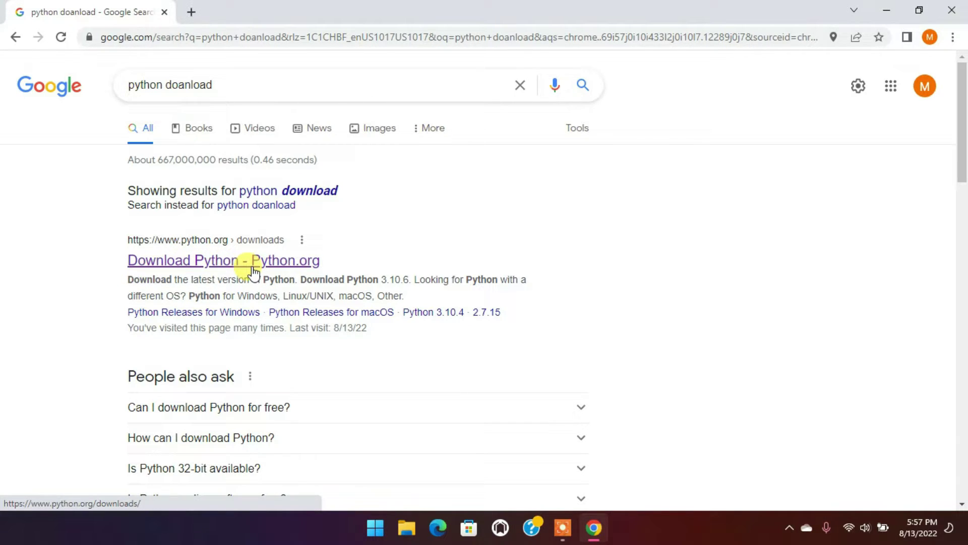
# Download the Python 3.10.6 Windows installer from python.org/downloads and open it.
pyautogui.click(320, 263)
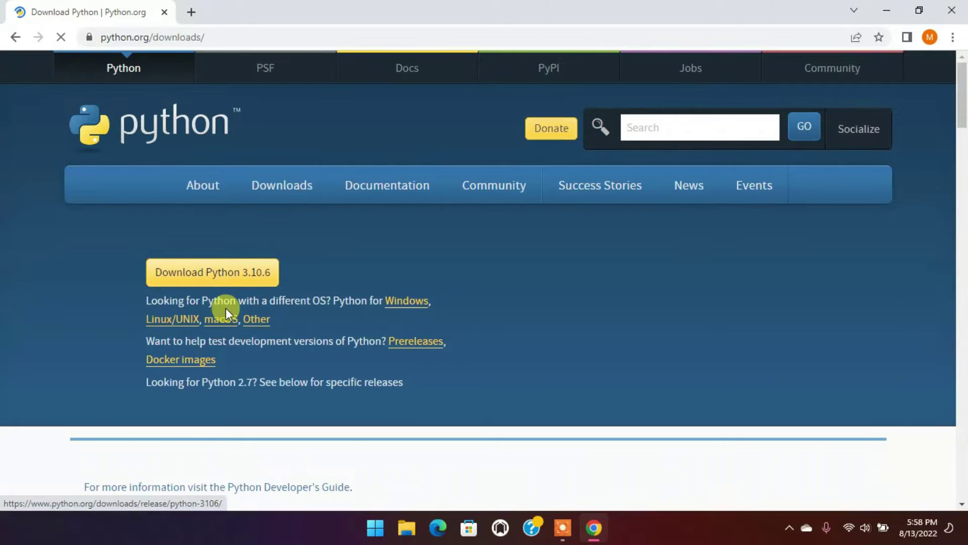
pyautogui.click(209, 277)
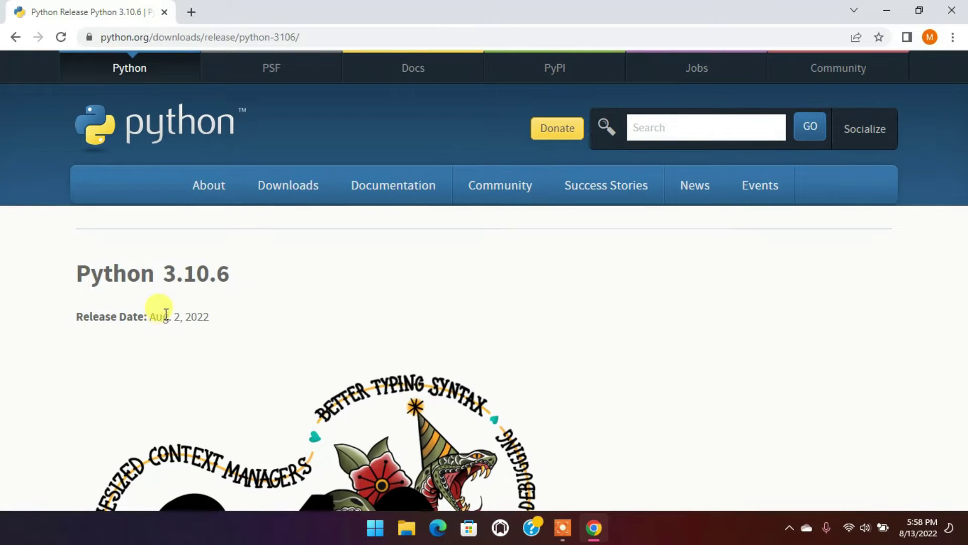
pyautogui.scroll(-2, 247, 364)
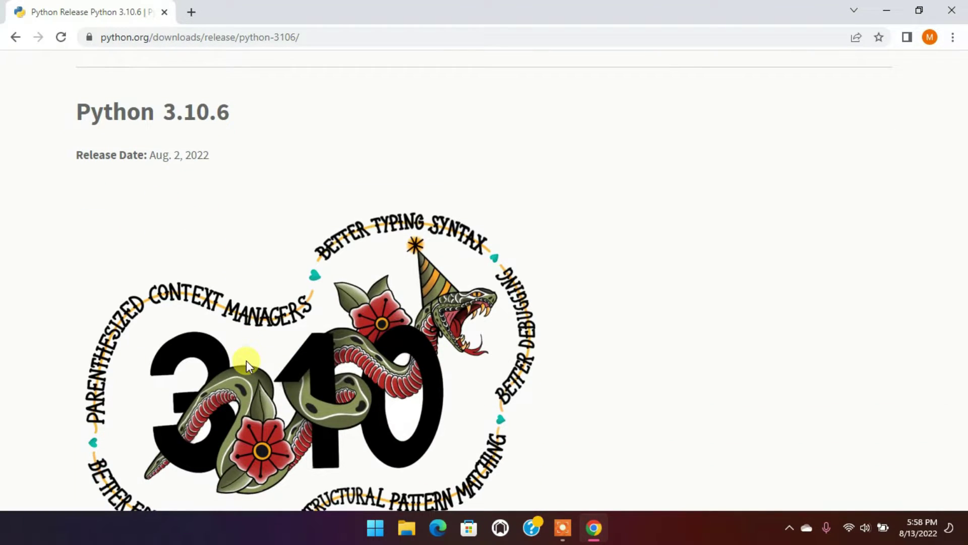
pyautogui.scroll(2, 246, 364)
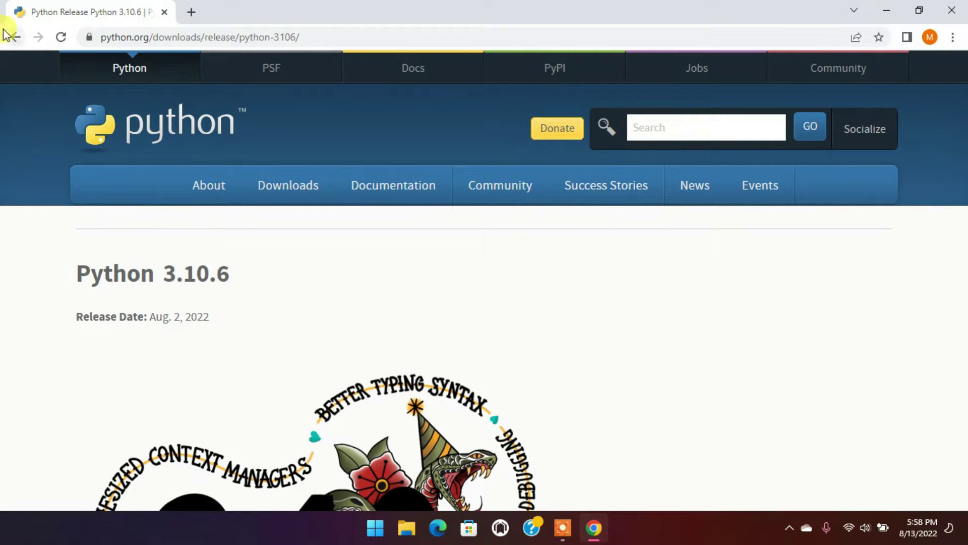
pyautogui.click(15, 36)
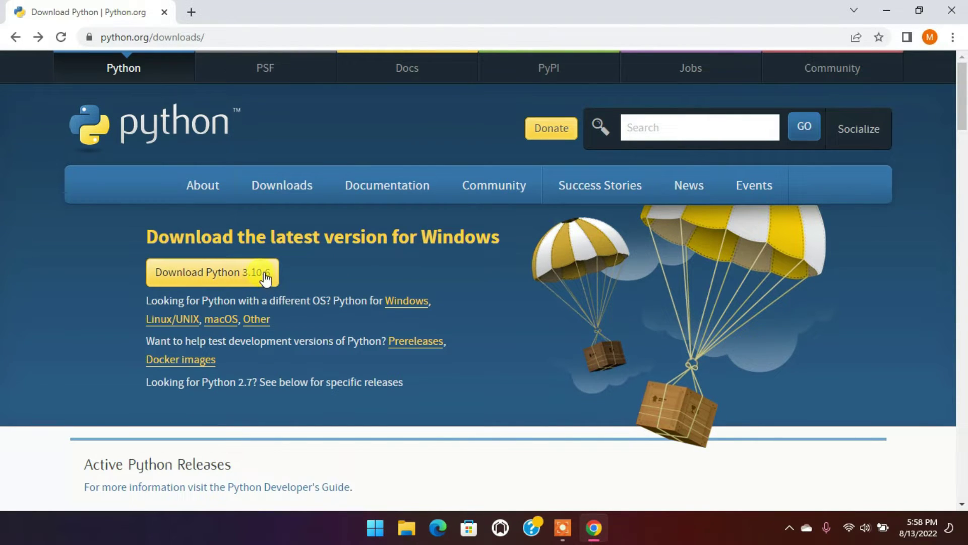
pyautogui.click(229, 277)
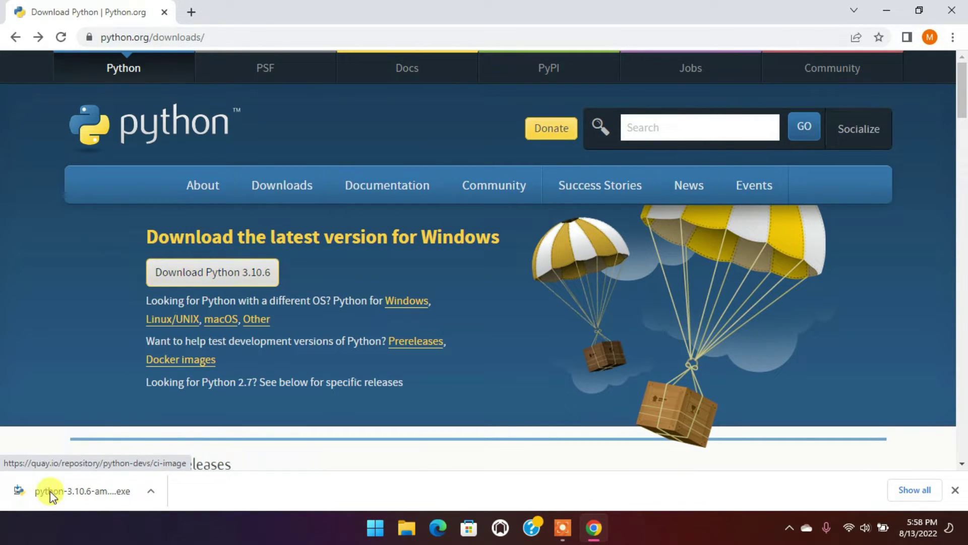
pyautogui.click(89, 496)
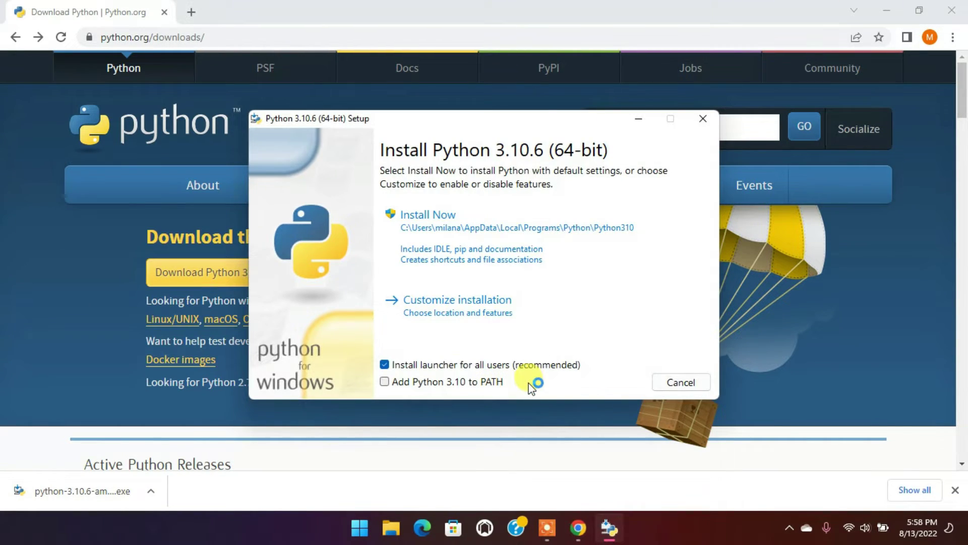
# Install Python 3.10.6 with 'Add Python 3.10 to PATH' ticked, then close setup.
pyautogui.click(384, 382)
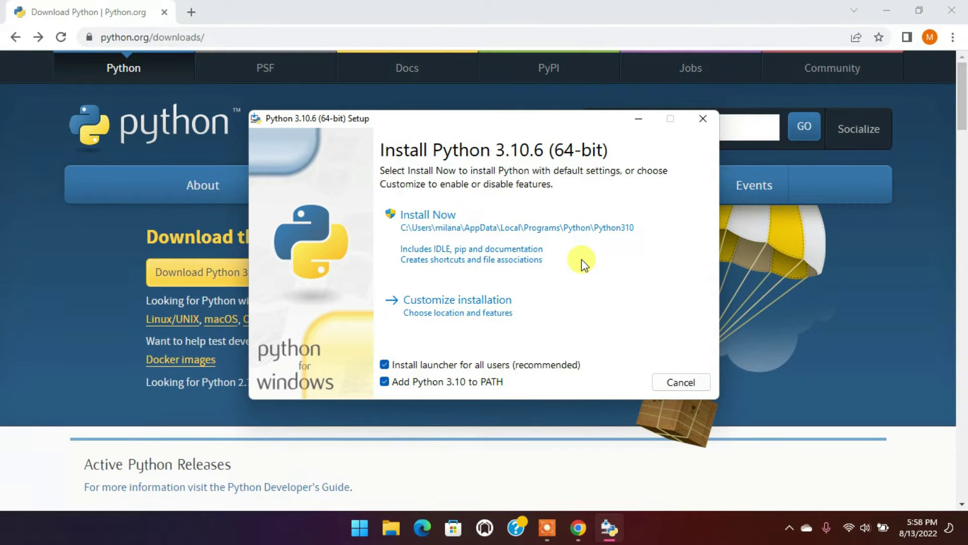
pyautogui.click(456, 235)
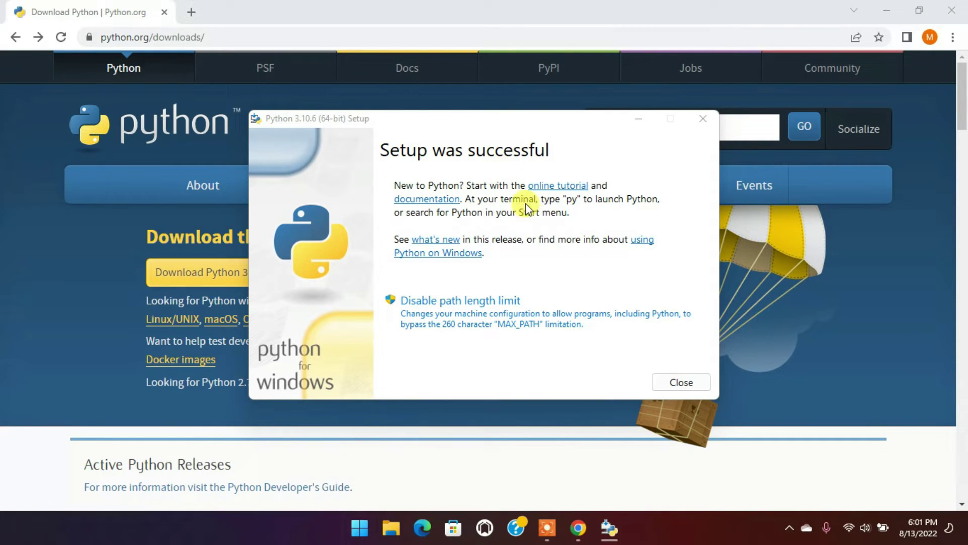
pyautogui.click(684, 380)
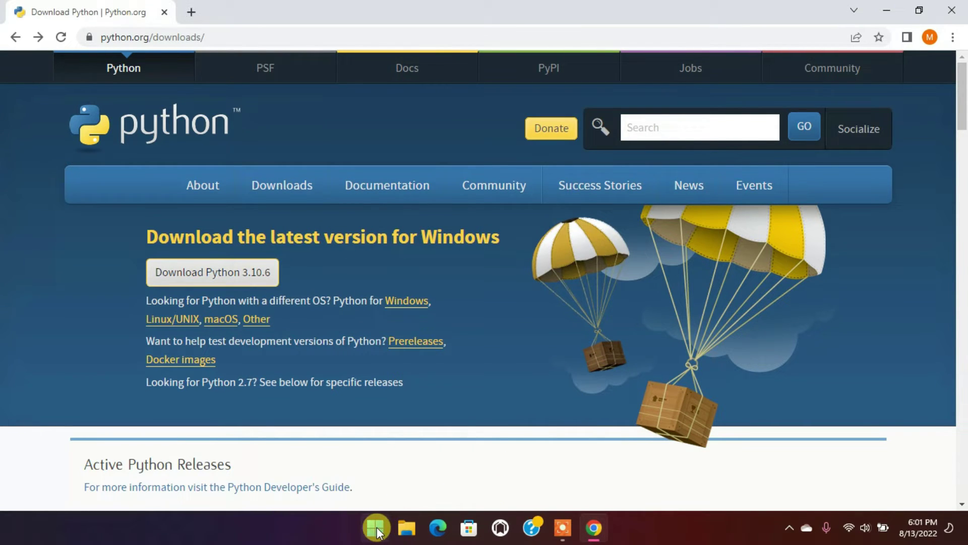
# Minimize Chrome to reveal the desktop, dismissing the stray menus.
pyautogui.click(376, 527)
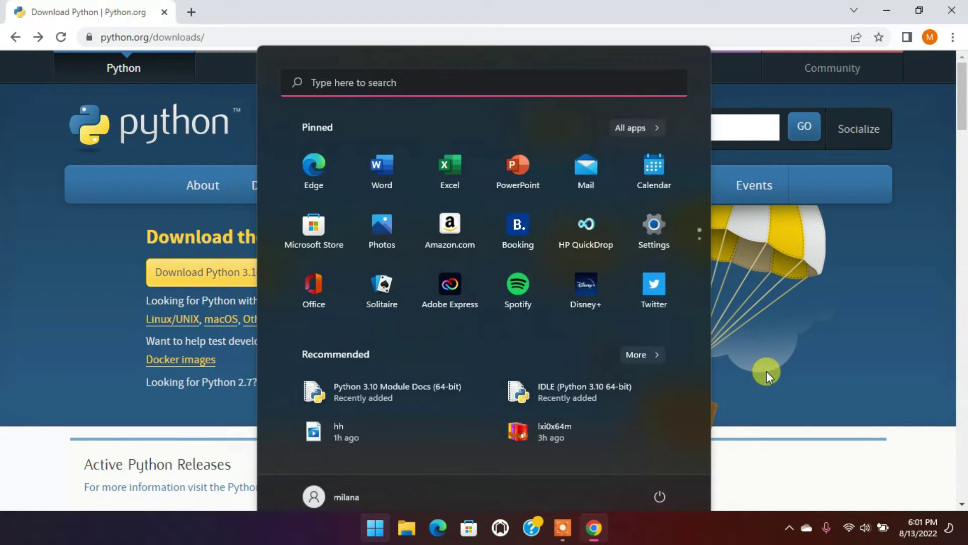
pyautogui.rightClick(767, 371)
pyautogui.click(944, 15)
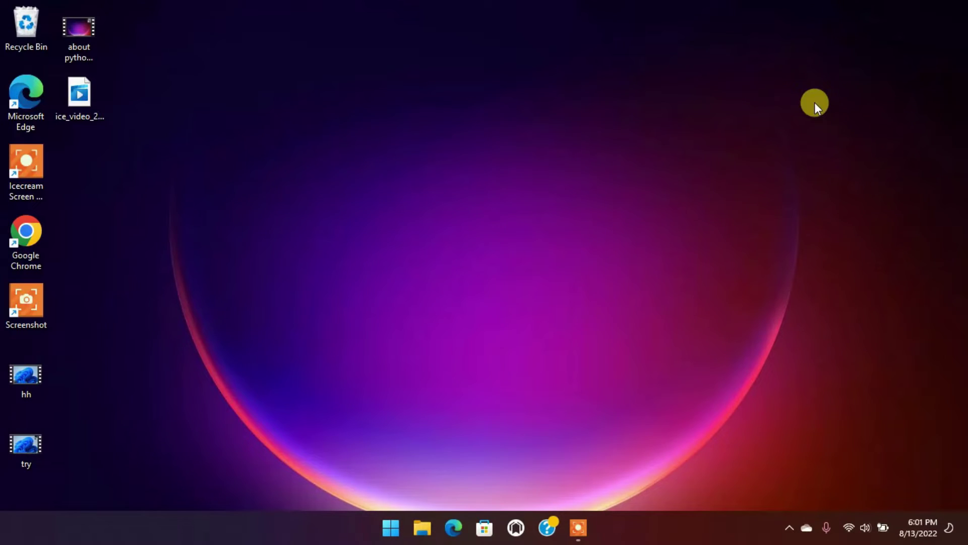
pyautogui.rightClick(404, 517)
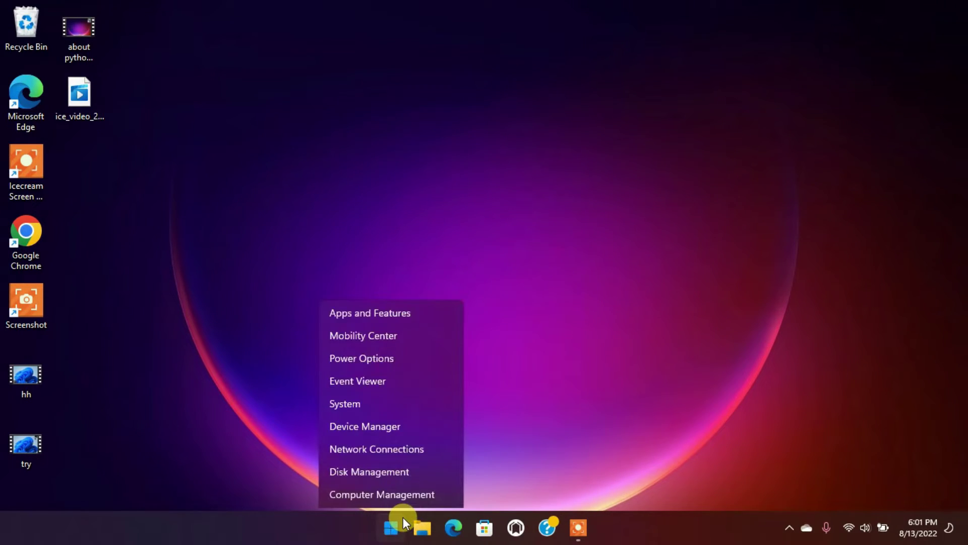
pyautogui.click(552, 240)
# Launch Command Prompt through a Start menu search for 'cmd'.
pyautogui.click(391, 522)
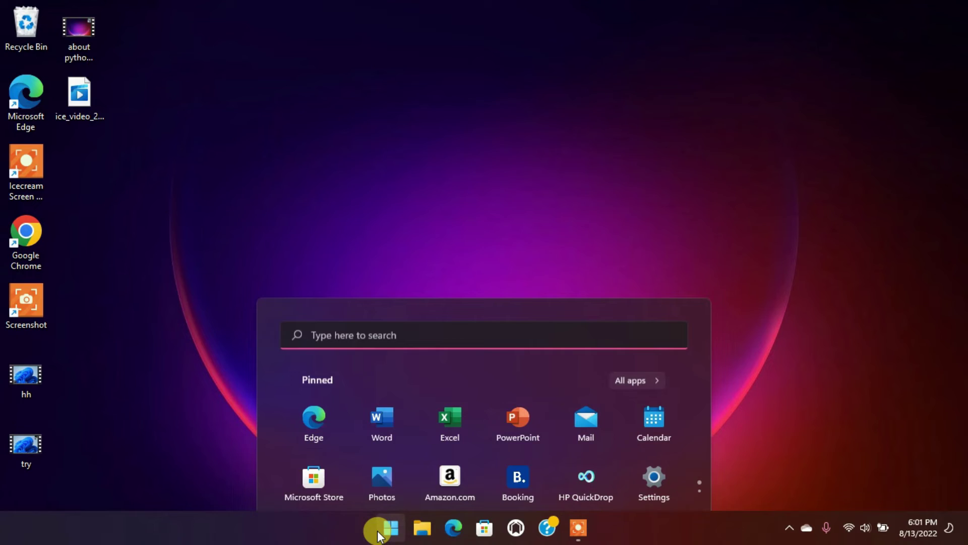
pyautogui.click(401, 71)
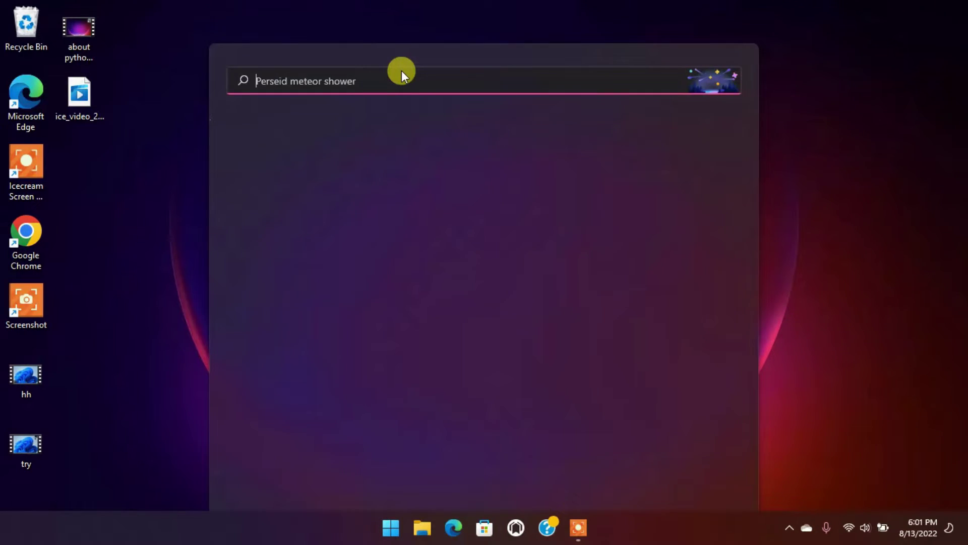
pyautogui.write('cmdd')
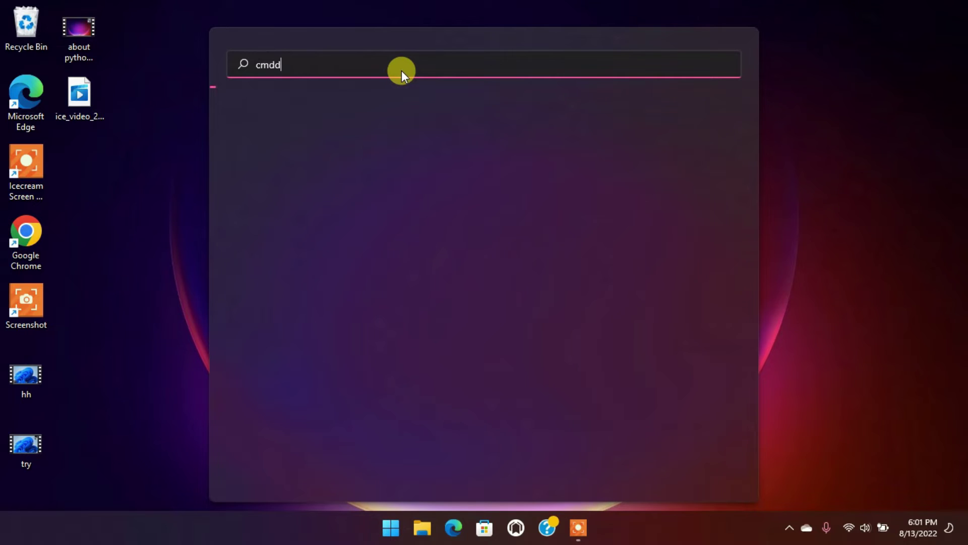
pyautogui.press('BackSpace')
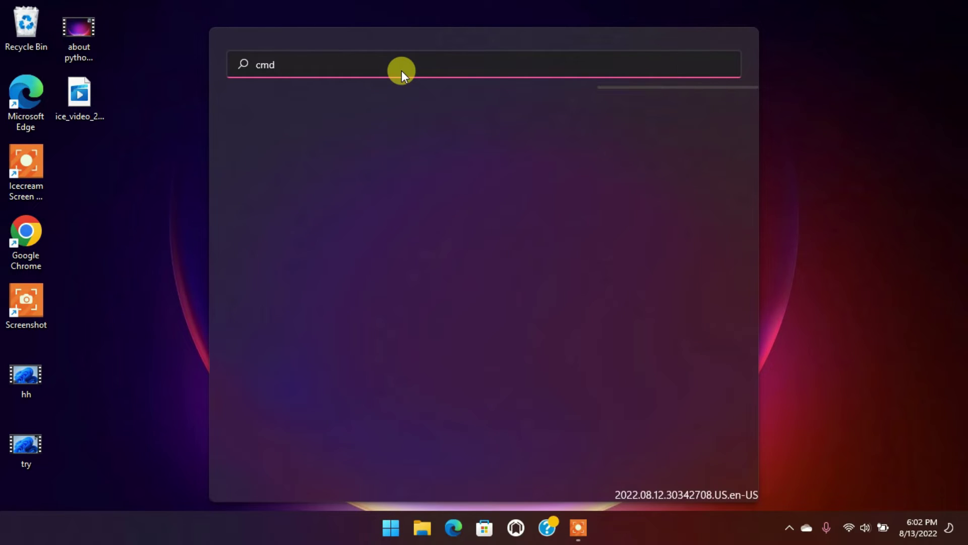
pyautogui.press('BackSpace')
pyautogui.press('BackSpace')
pyautogui.press('BackSpace')
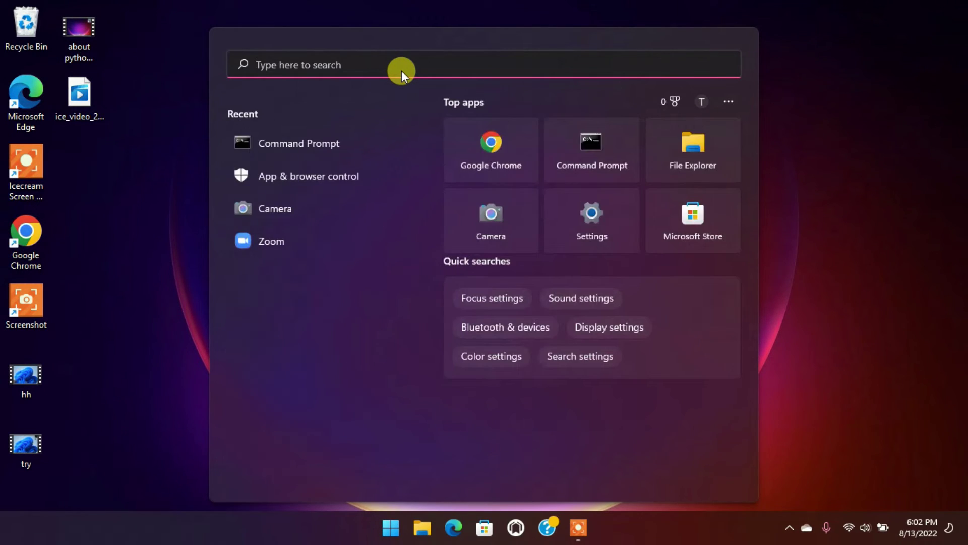
pyautogui.write('cm')
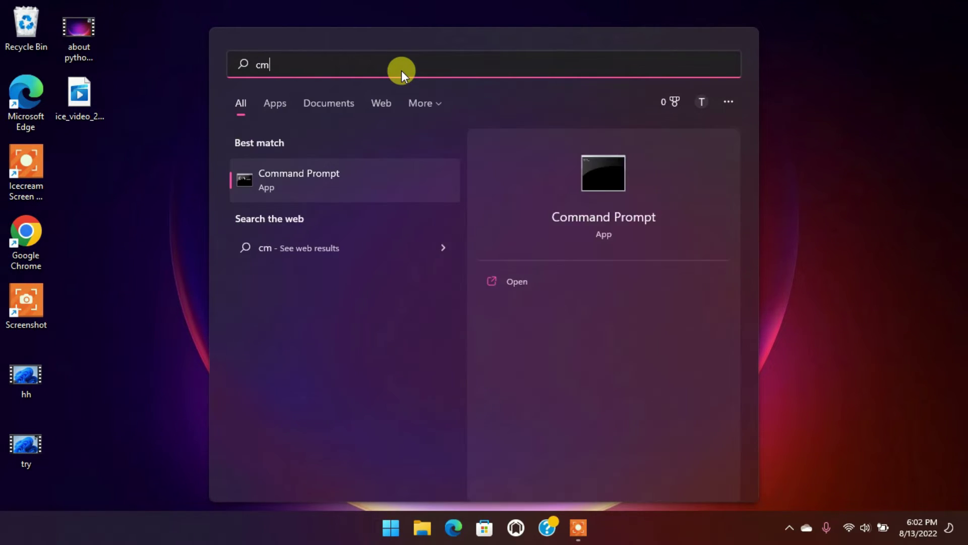
pyautogui.write('d')
pyautogui.press('Return')
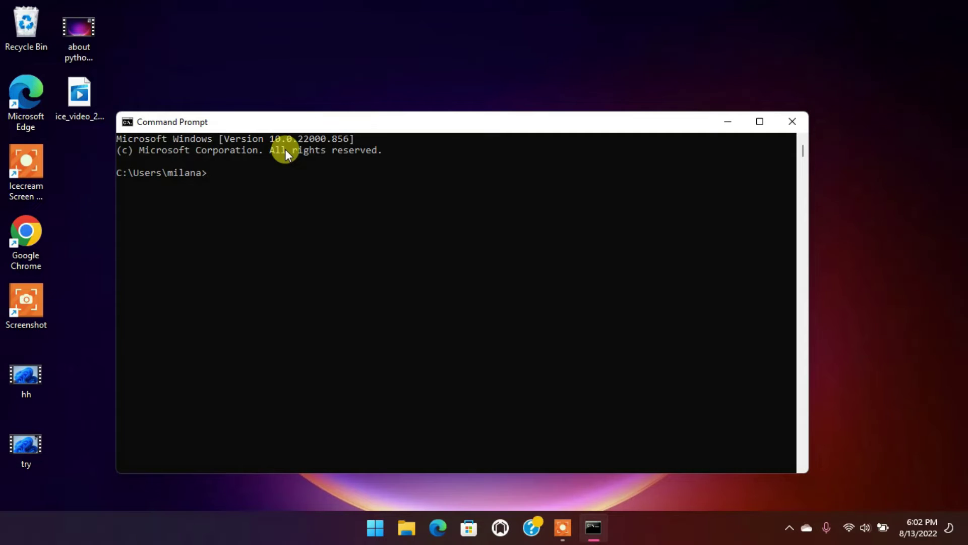
pyautogui.write('py')
pyautogui.write('thon')
pyautogui.write(' -V')
# Run 'python -V' and 'python --version', both reporting Python 3.10.6.
pyautogui.press('Return')
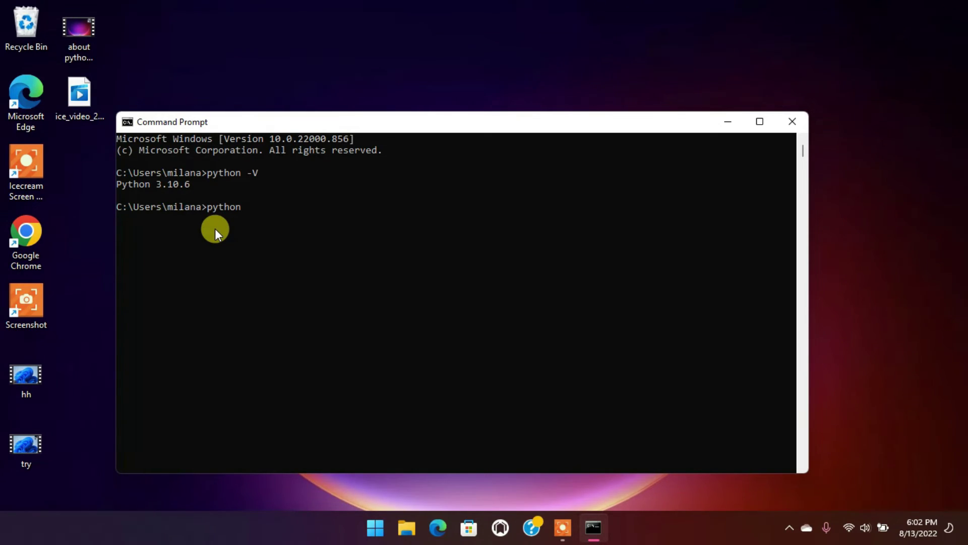
pyautogui.write('-')
pyautogui.write('-ver')
pyautogui.write('sion')
pyautogui.press('Return')
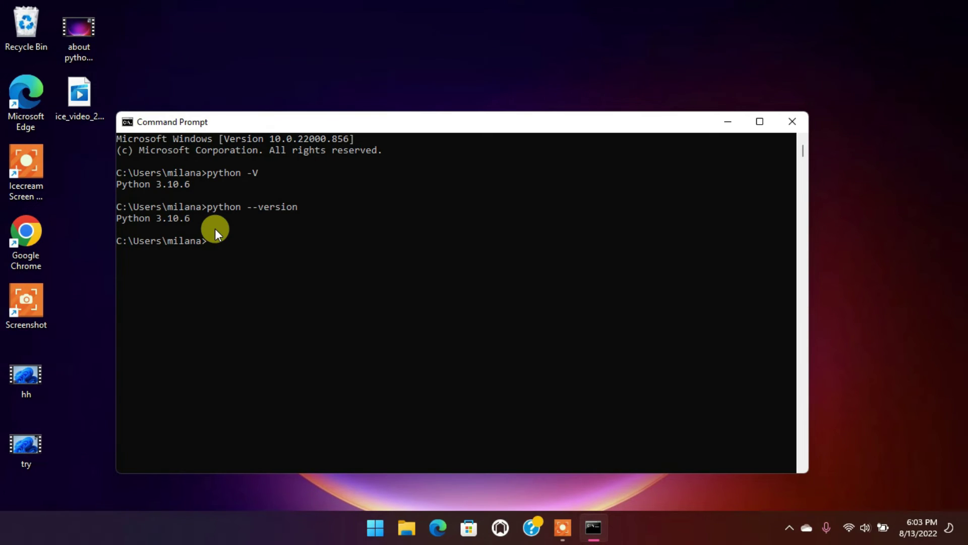